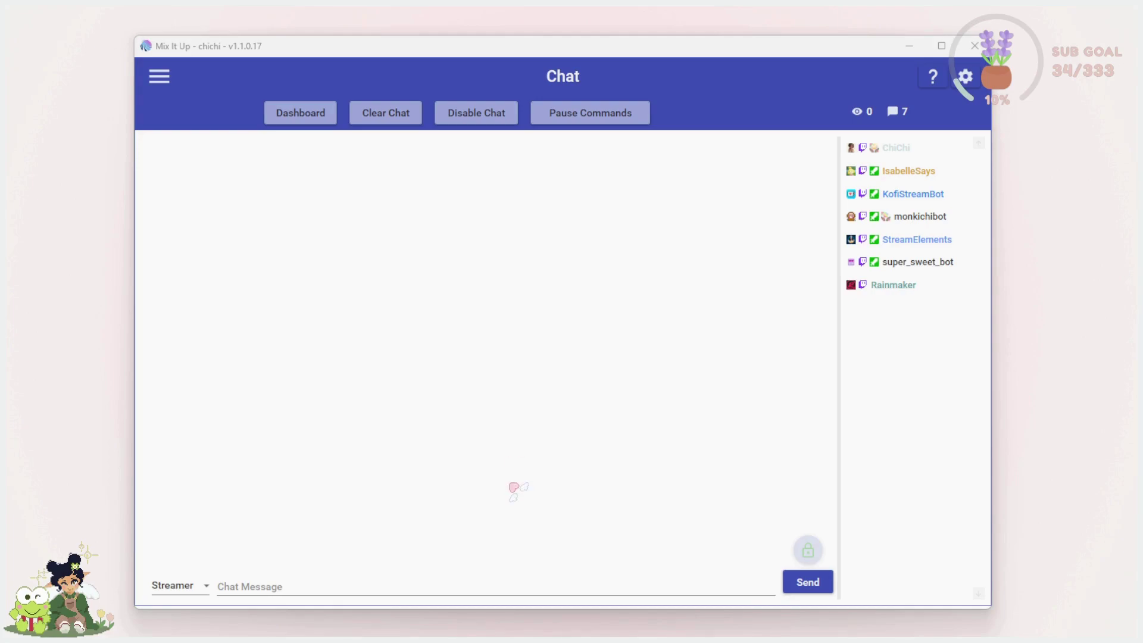
# Go to the Currency/Rank/Inventory page listing flower, Bouquet and Gacha Plushies
pyautogui.click(168, 82)
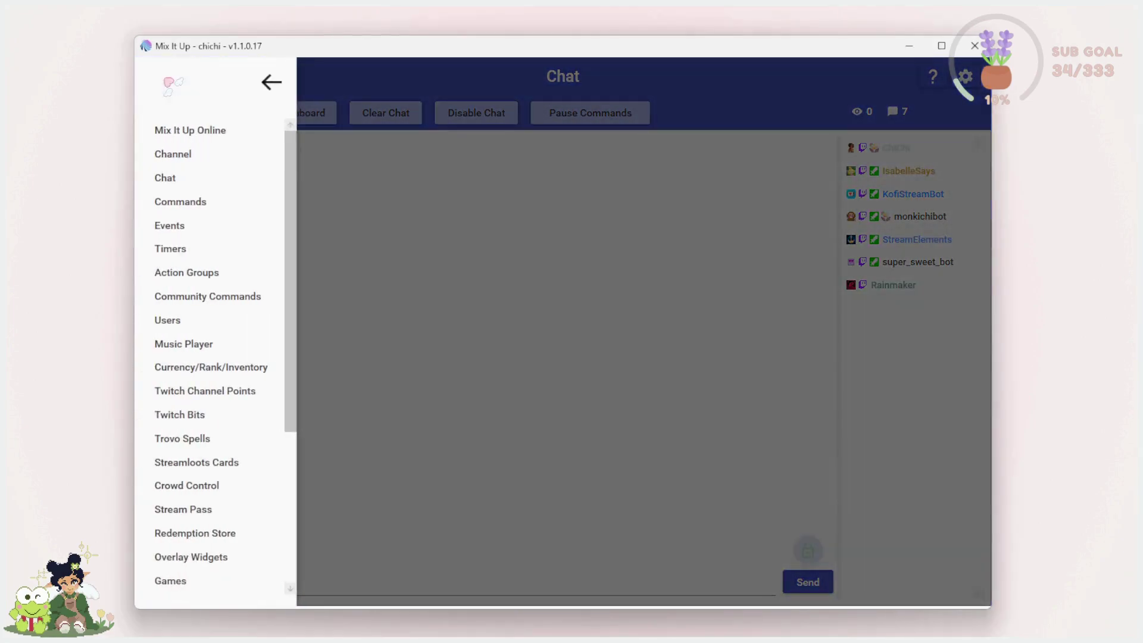
pyautogui.click(229, 369)
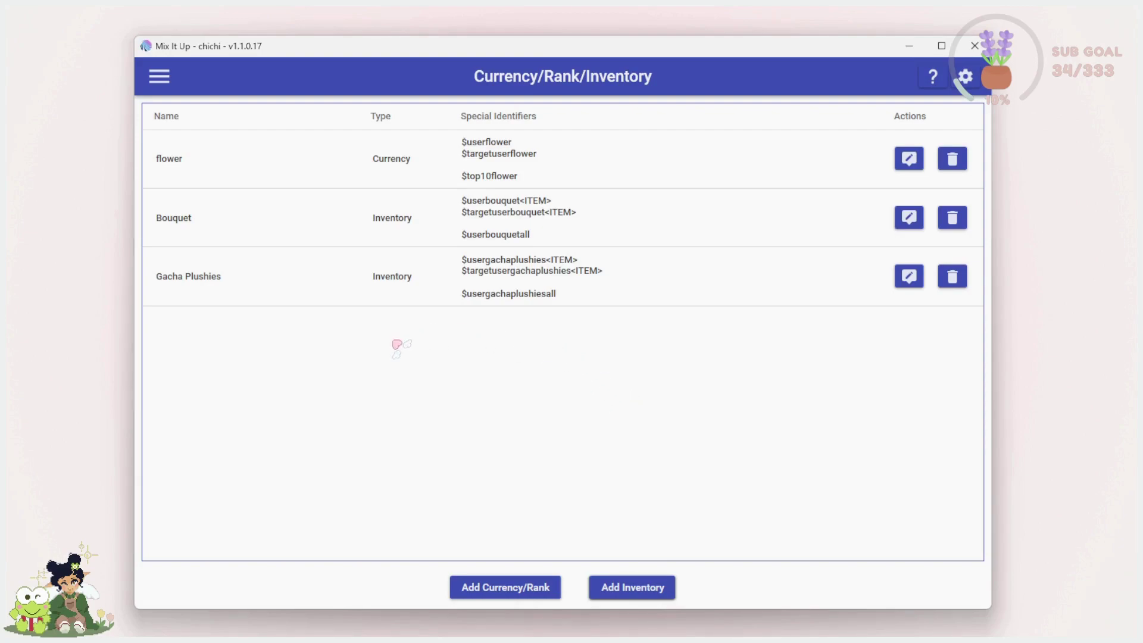
# Edit the Gacha Plushies inventory and set Gudetama CYC's max amount to 1
pyautogui.click(908, 275)
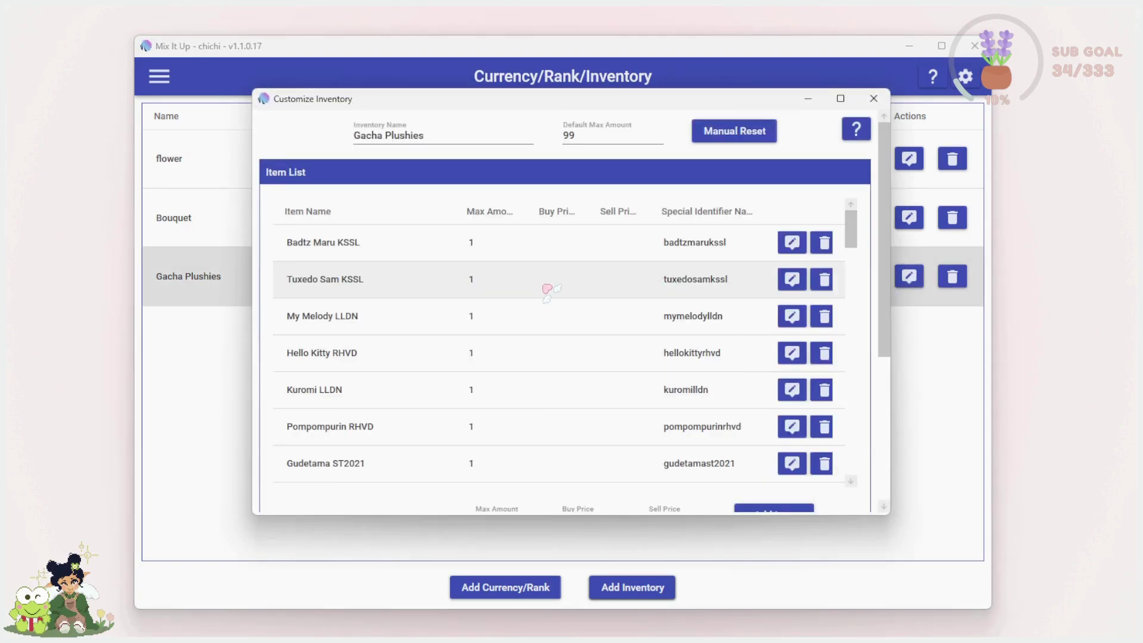
pyautogui.moveTo(849, 224); pyautogui.dragTo(853, 436)
pyautogui.click(792, 242)
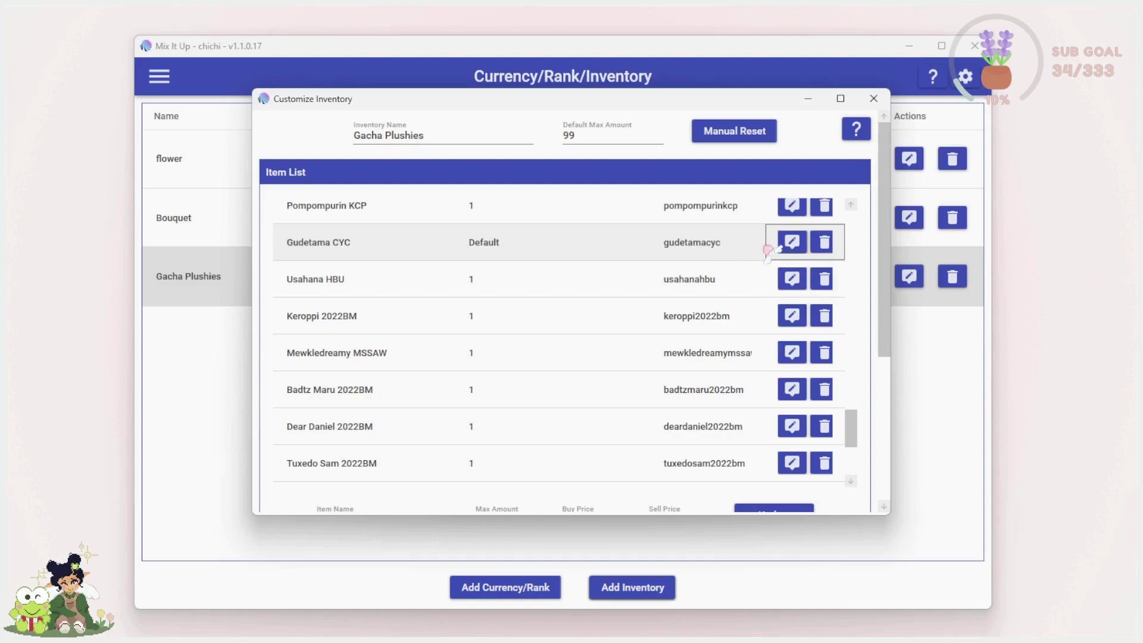
pyautogui.moveTo(852, 421); pyautogui.dragTo(854, 470)
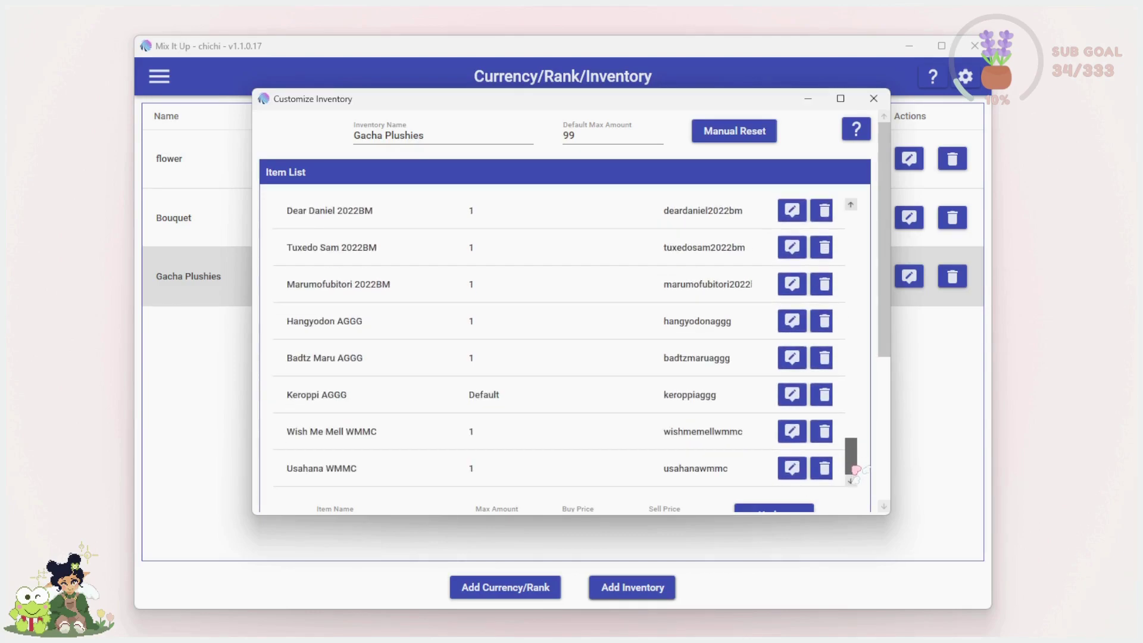
pyautogui.scroll(-4, 868, 409)
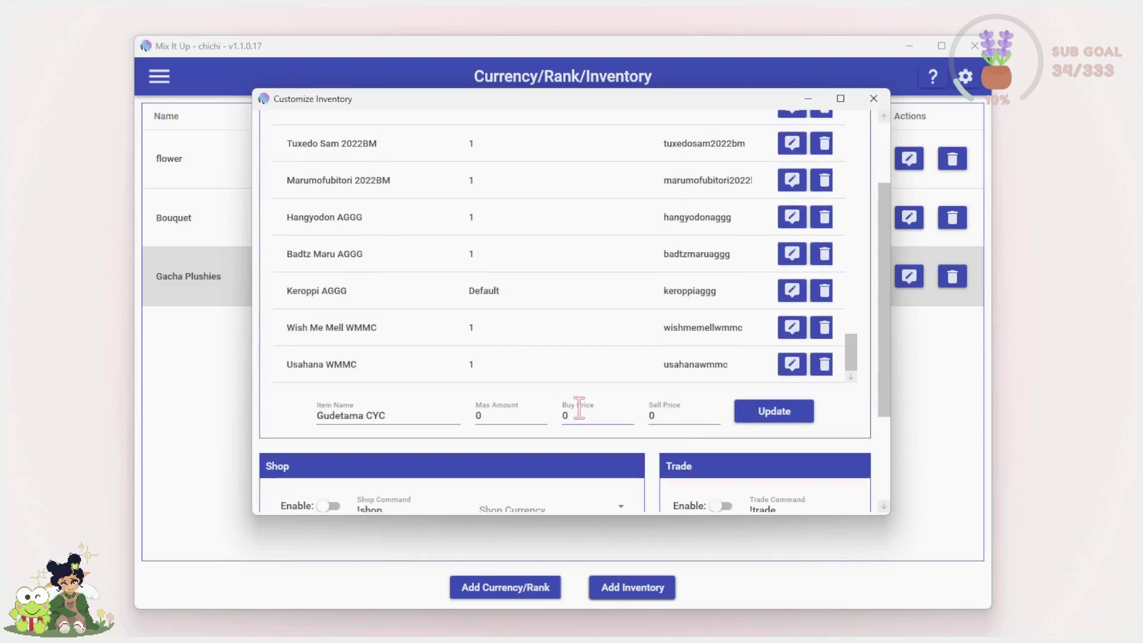
pyautogui.doubleClick(483, 415)
pyautogui.write('1')
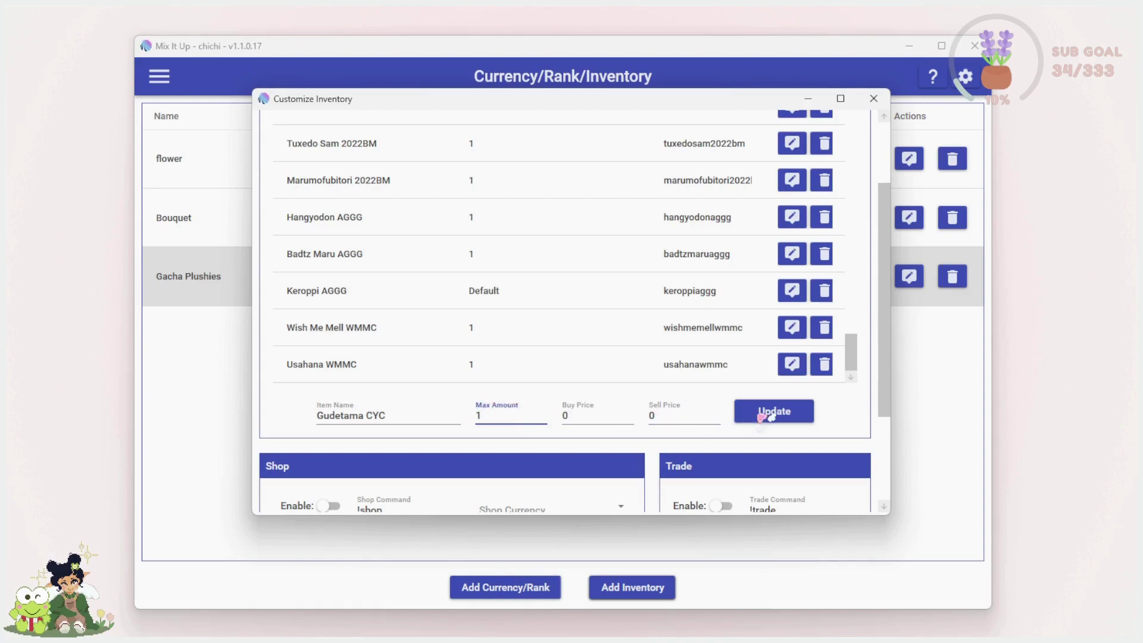
pyautogui.click(771, 414)
# Set Keroppi AGGG's max amount to 1 and update it
pyautogui.click(792, 254)
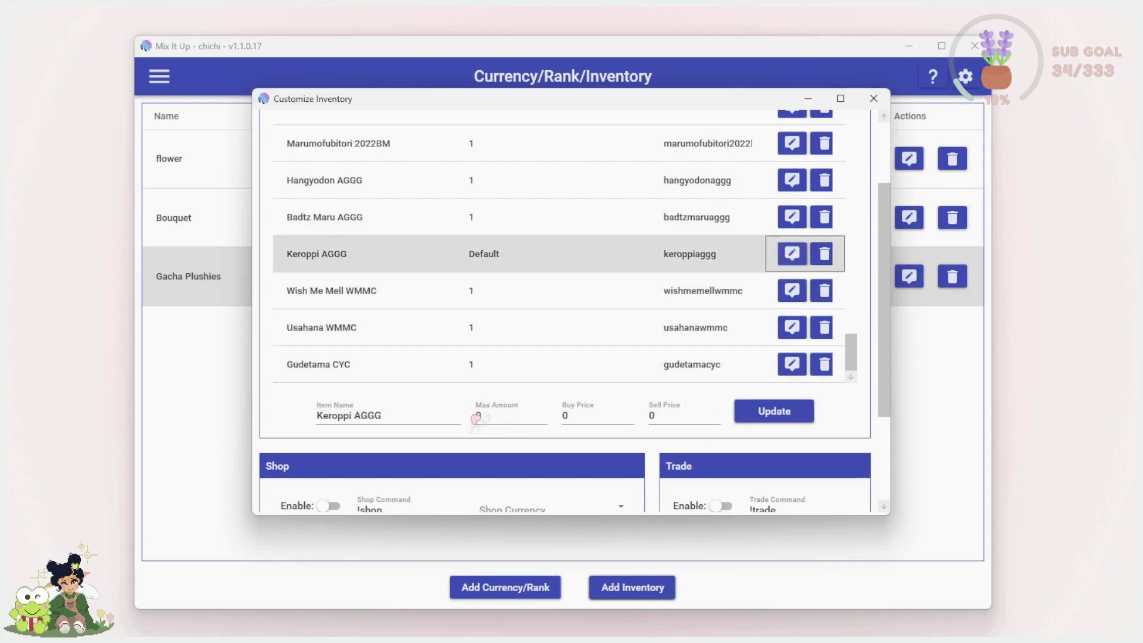
pyautogui.doubleClick(483, 415)
pyautogui.write('1')
pyautogui.click(776, 420)
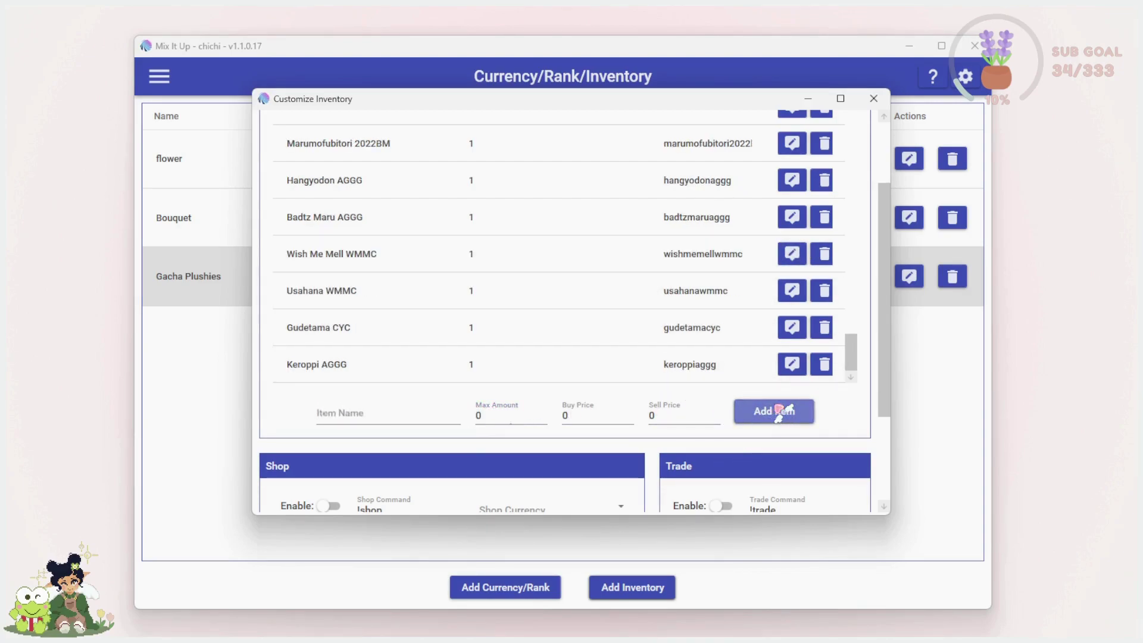
pyautogui.moveTo(861, 351); pyautogui.dragTo(878, 266)
pyautogui.scroll(15, 304, 182)
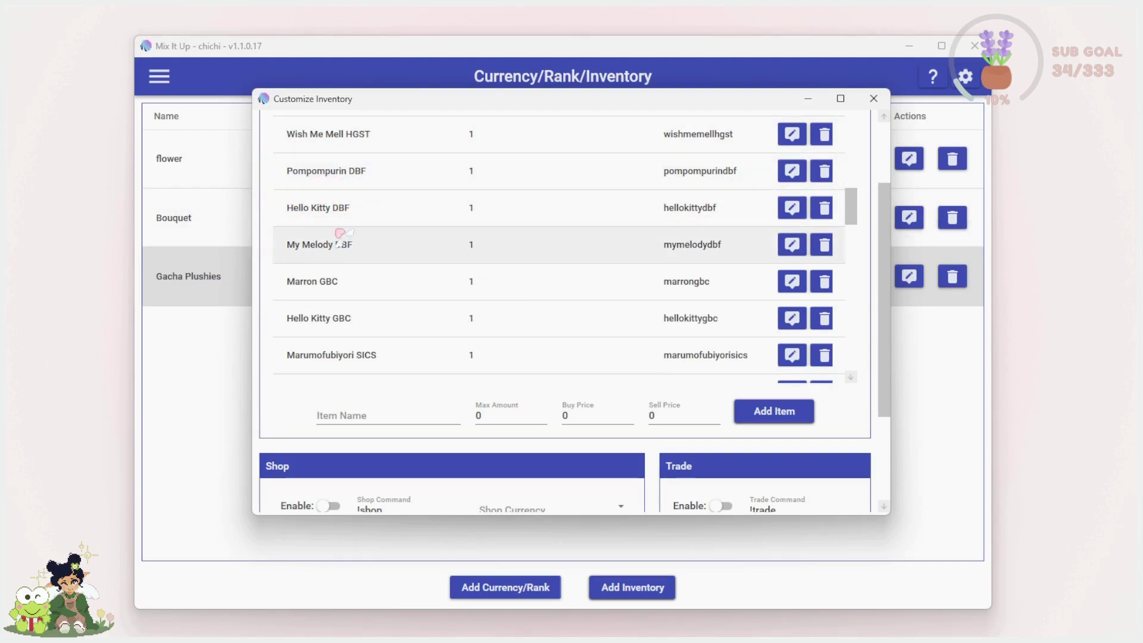
pyautogui.moveTo(851, 206); pyautogui.dragTo(854, 119)
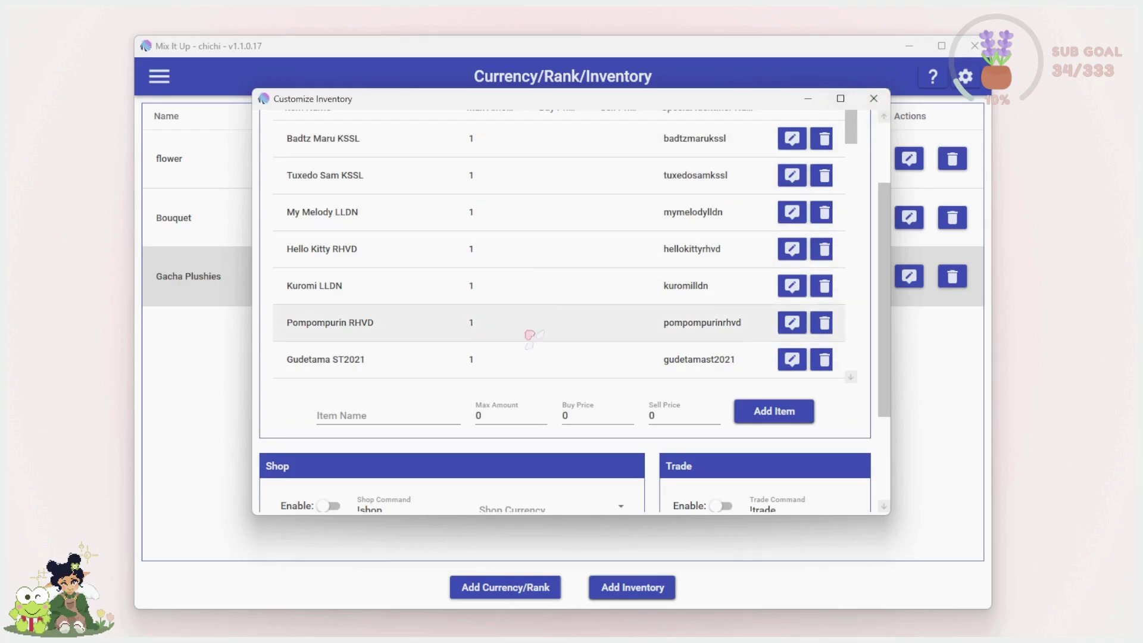
# Close Customize Inventory, go to Action Groups, and expand the gacha brb group
pyautogui.click(874, 99)
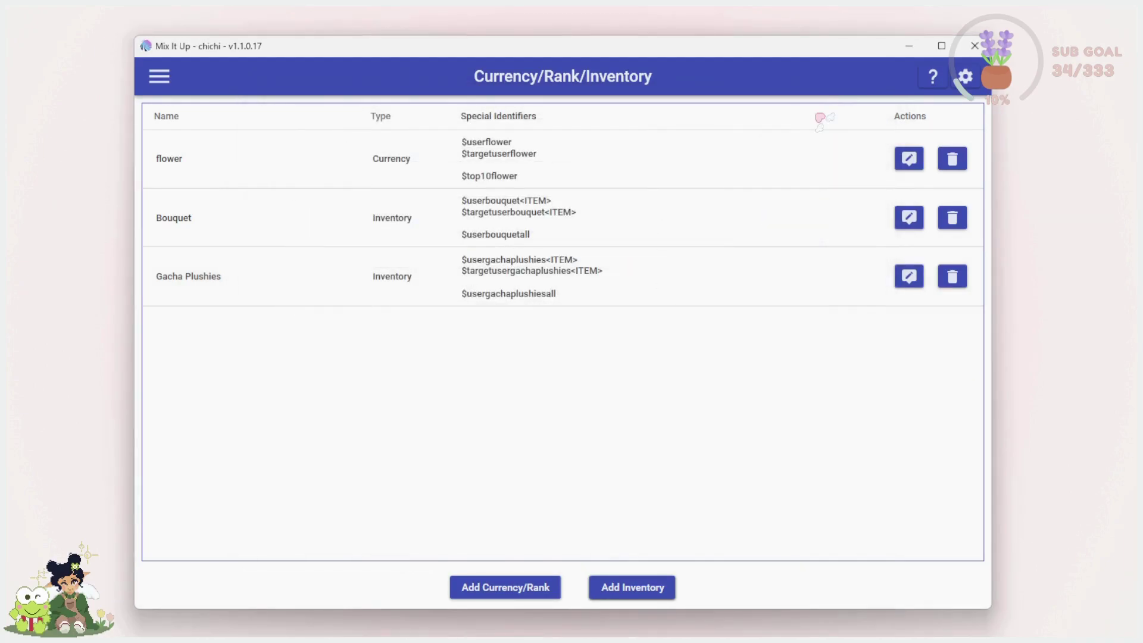
pyautogui.click(161, 87)
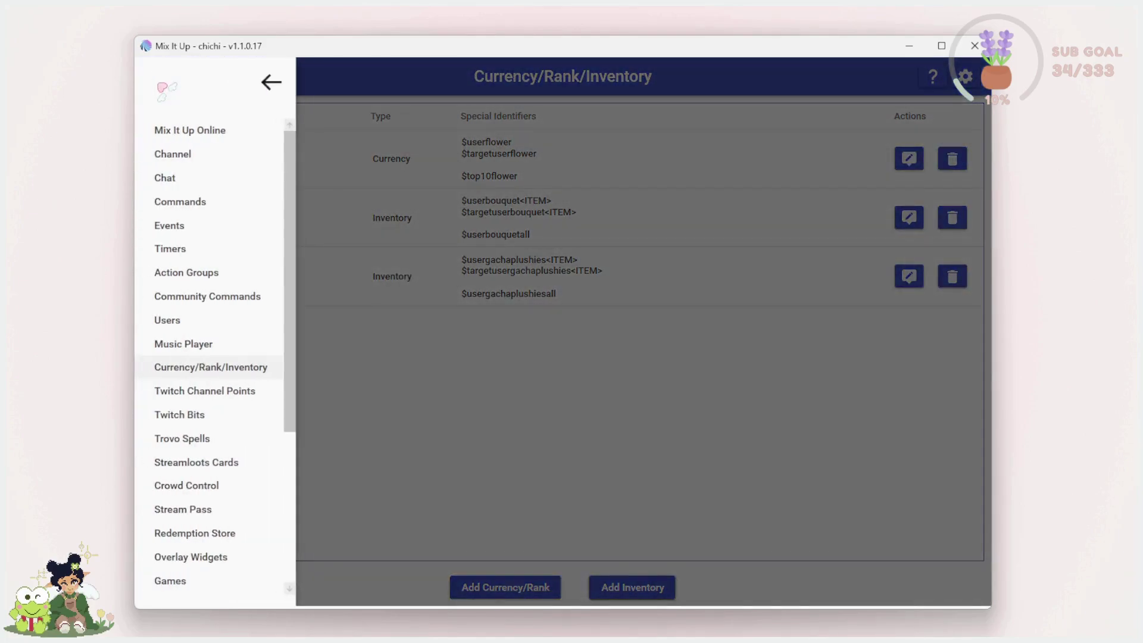
pyautogui.click(218, 275)
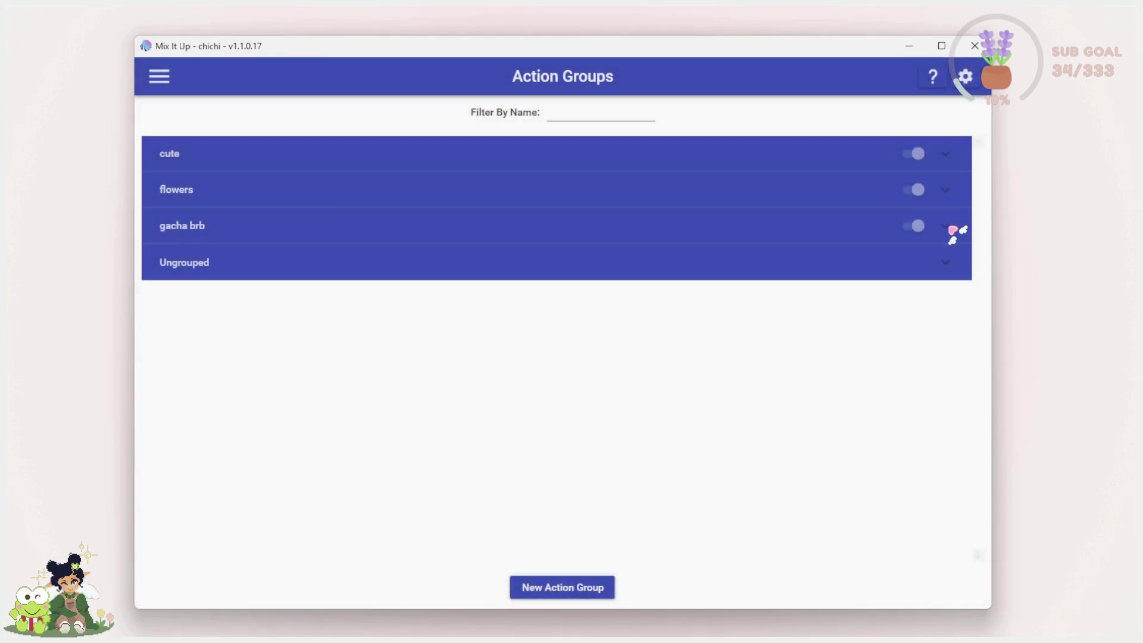
pyautogui.click(952, 230)
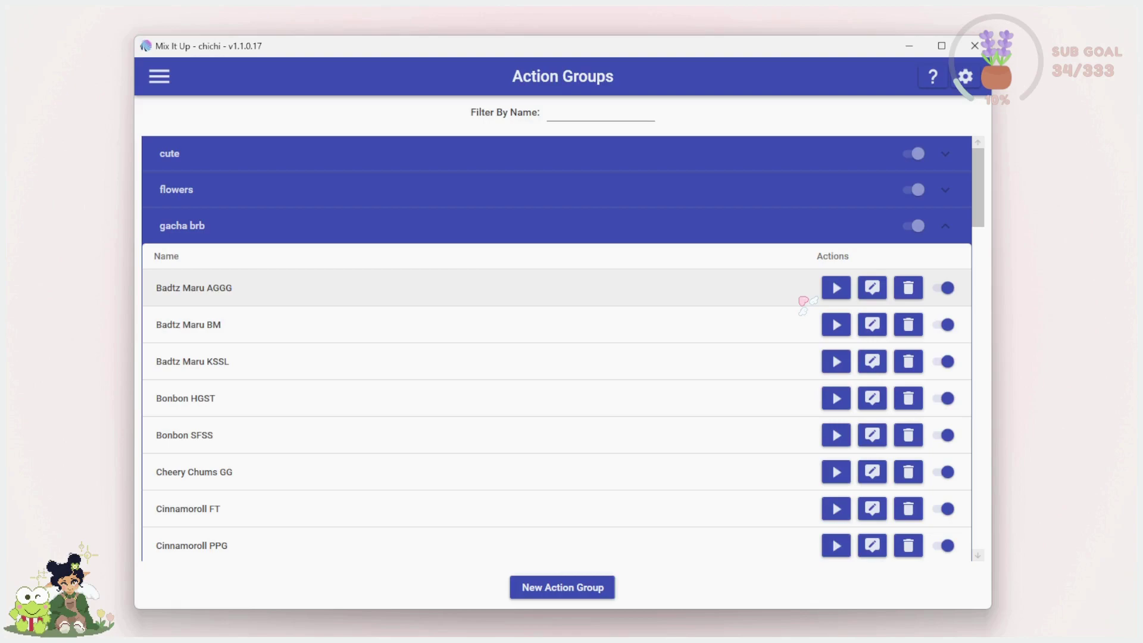
pyautogui.click(868, 290)
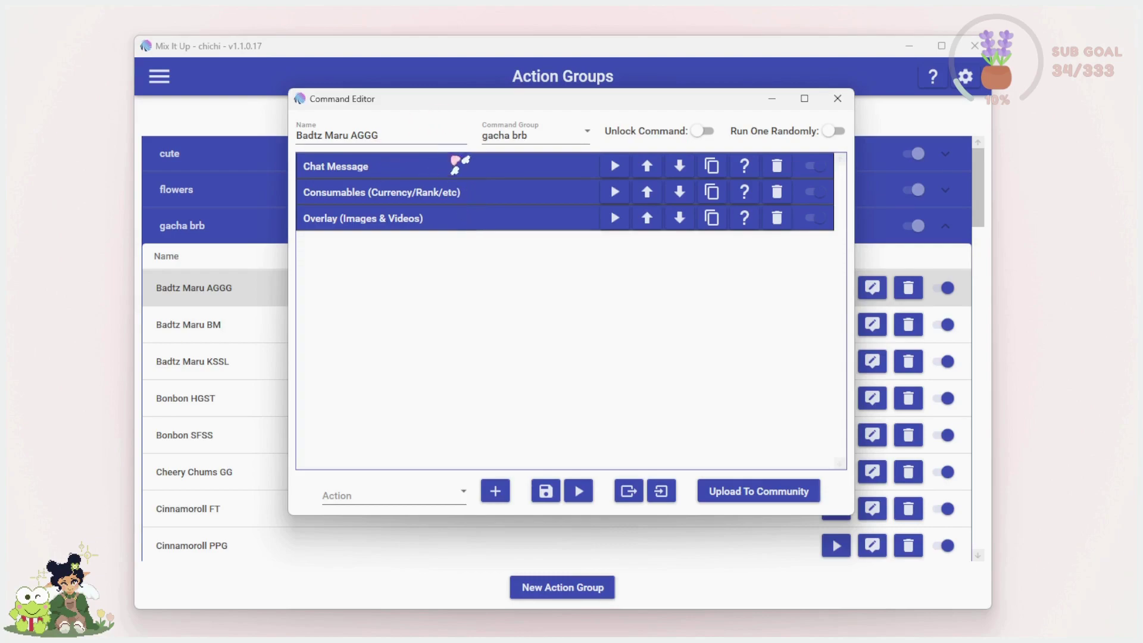
pyautogui.click(465, 167)
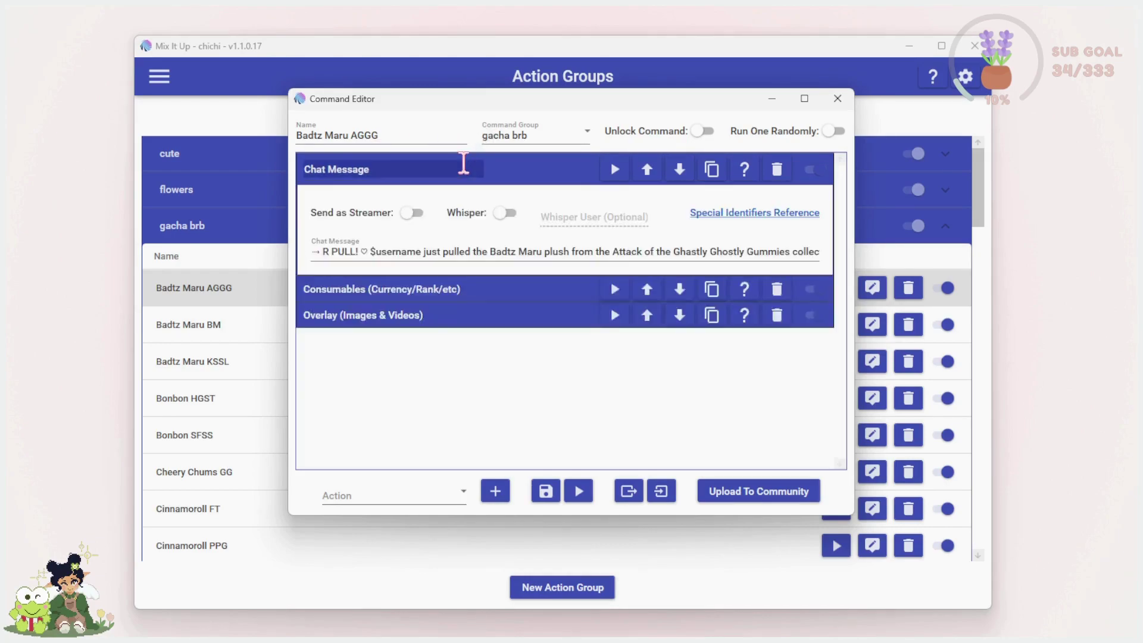
pyautogui.click(543, 176)
pyautogui.click(518, 194)
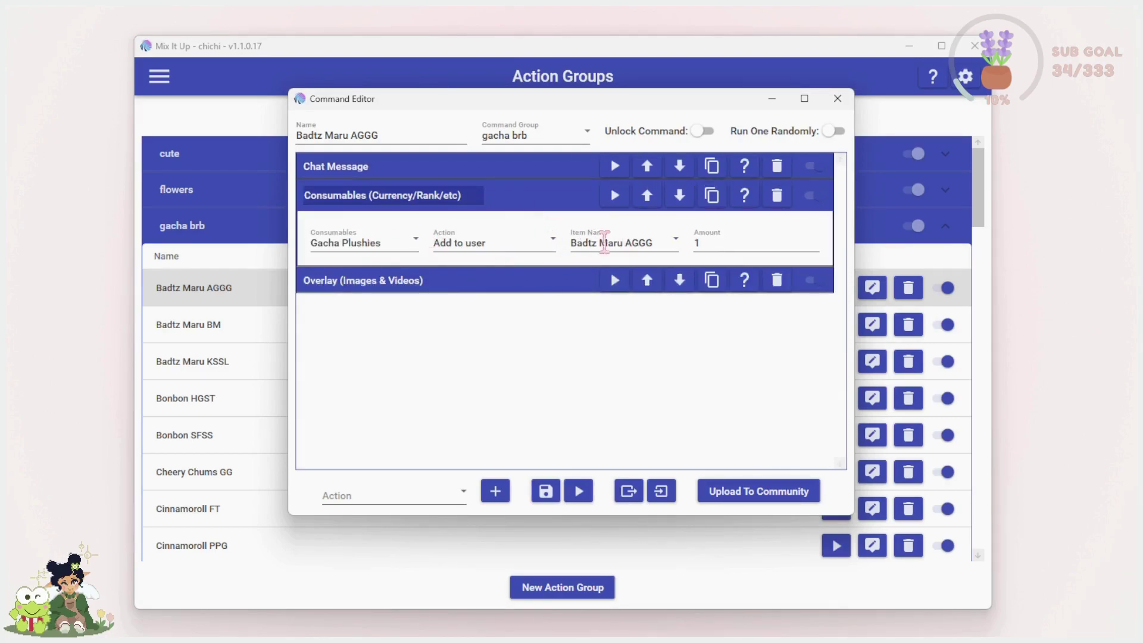
pyautogui.click(539, 203)
pyautogui.click(542, 221)
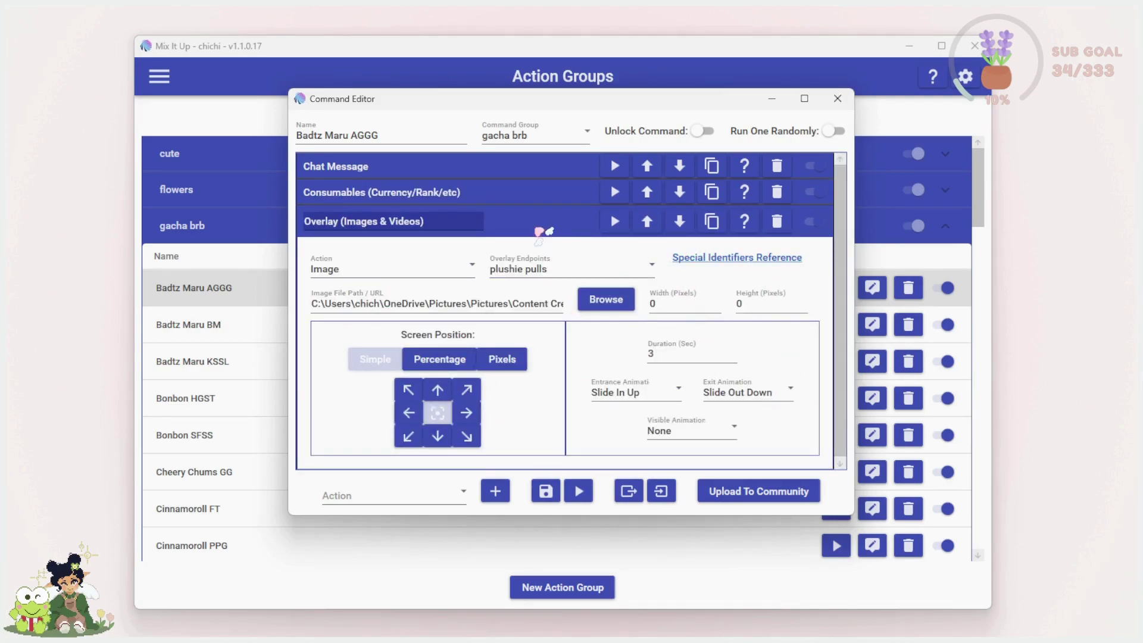
pyautogui.click(539, 229)
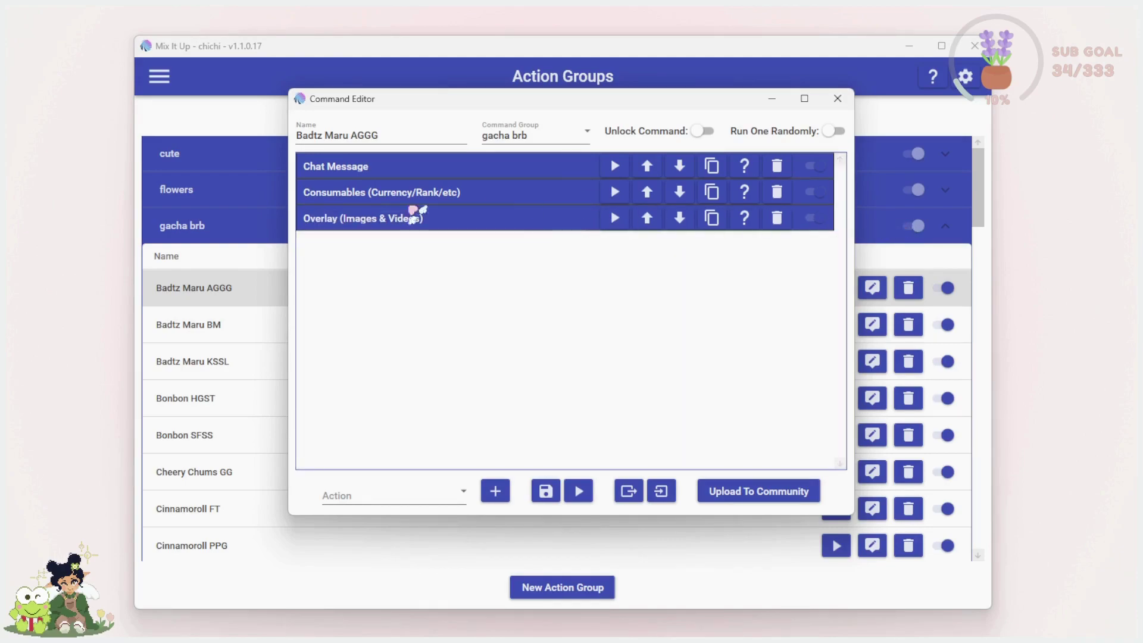
pyautogui.click(837, 99)
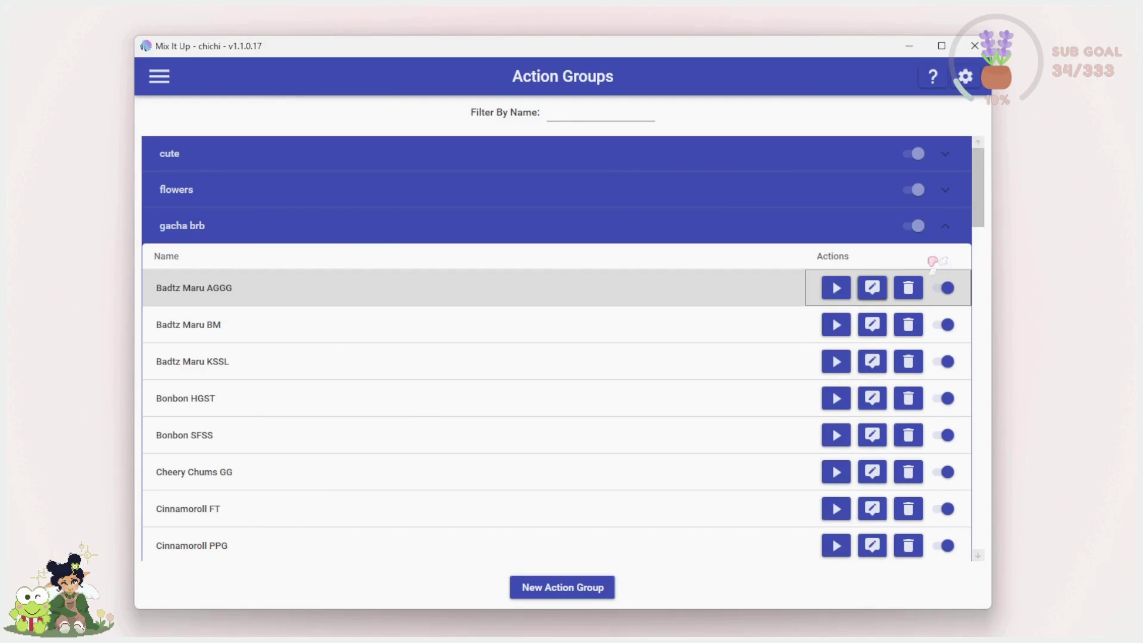
pyautogui.click(871, 288)
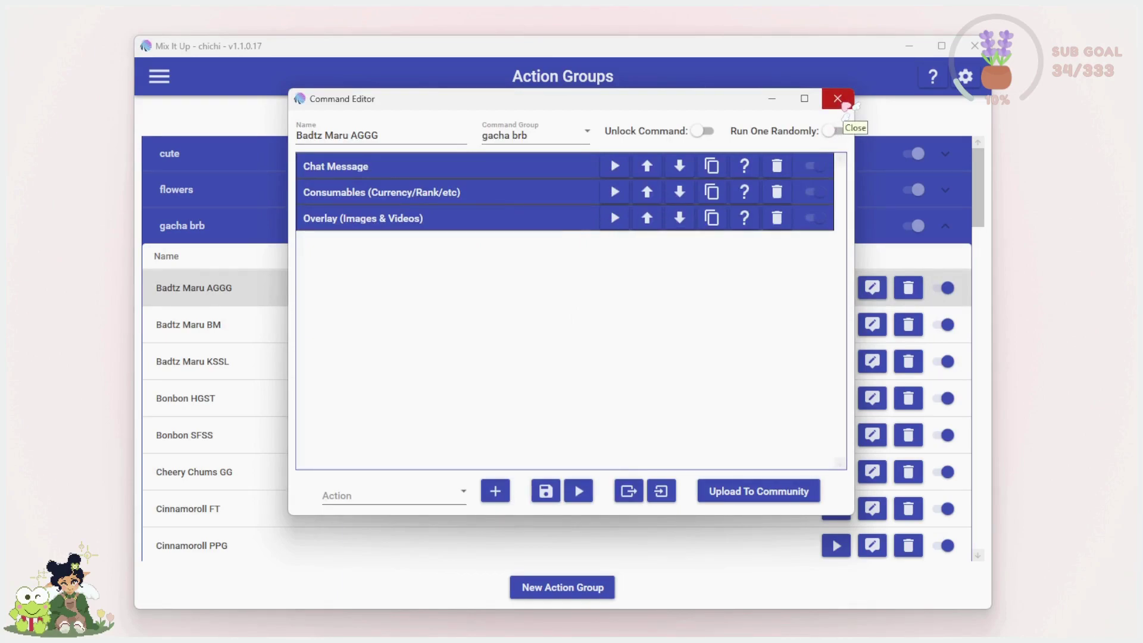
pyautogui.click(844, 102)
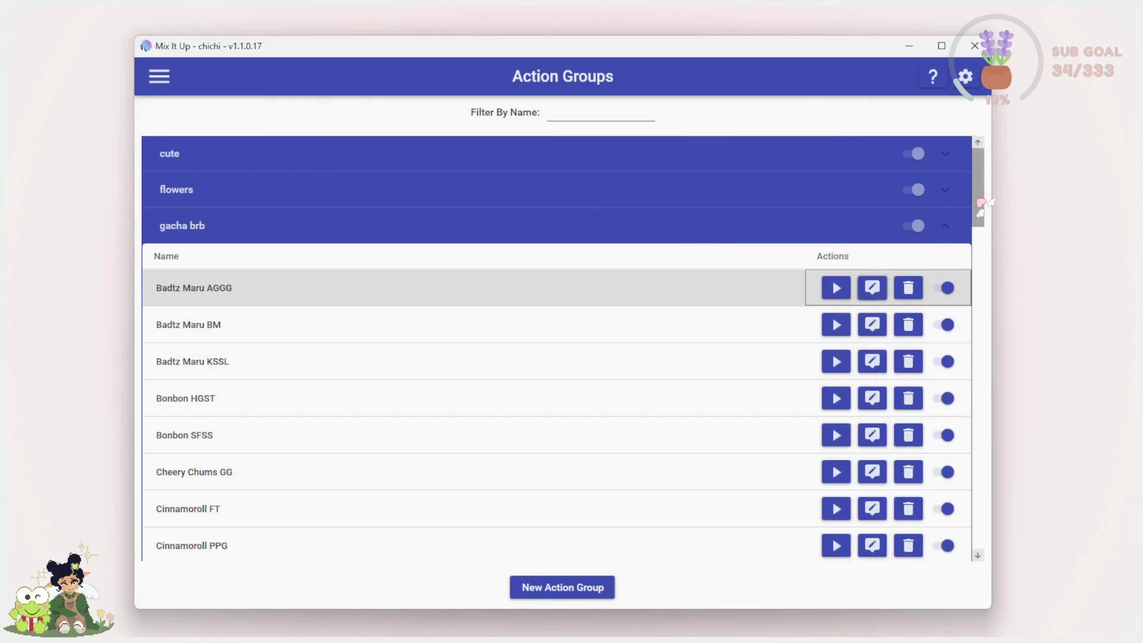
pyautogui.moveTo(981, 205); pyautogui.dragTo(995, 468)
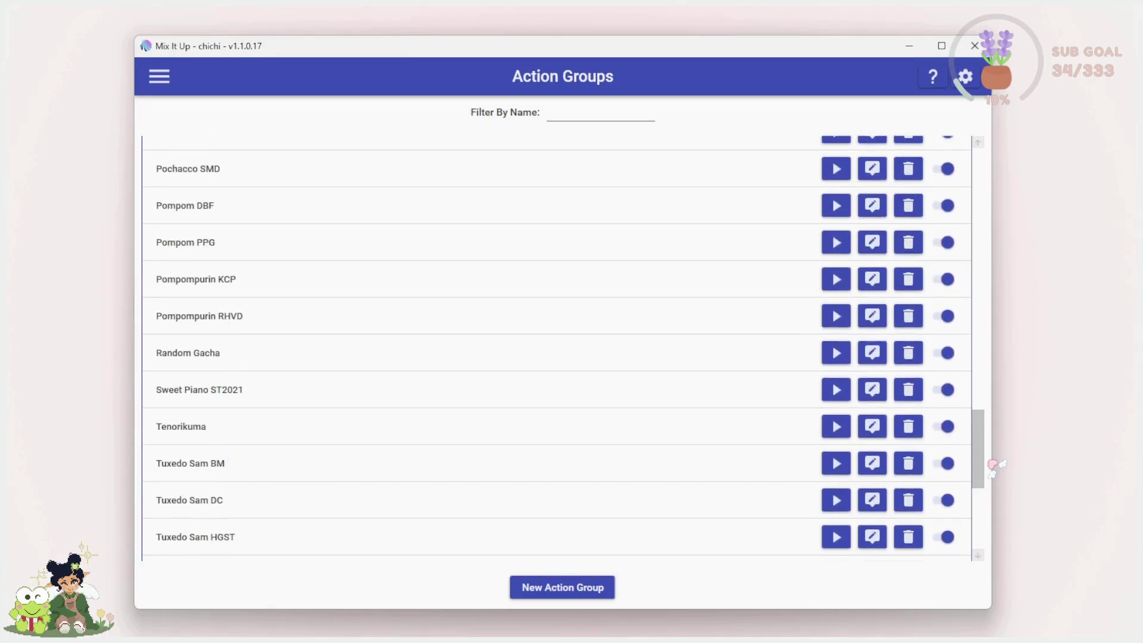
pyautogui.click(874, 354)
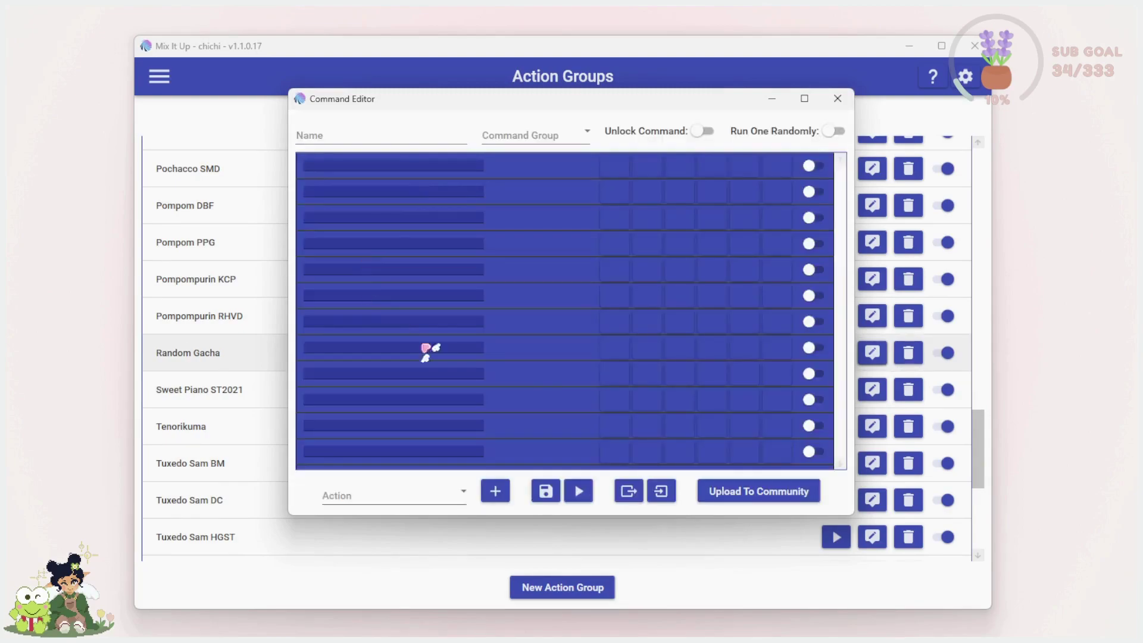
pyautogui.scroll(-1, 846, 229)
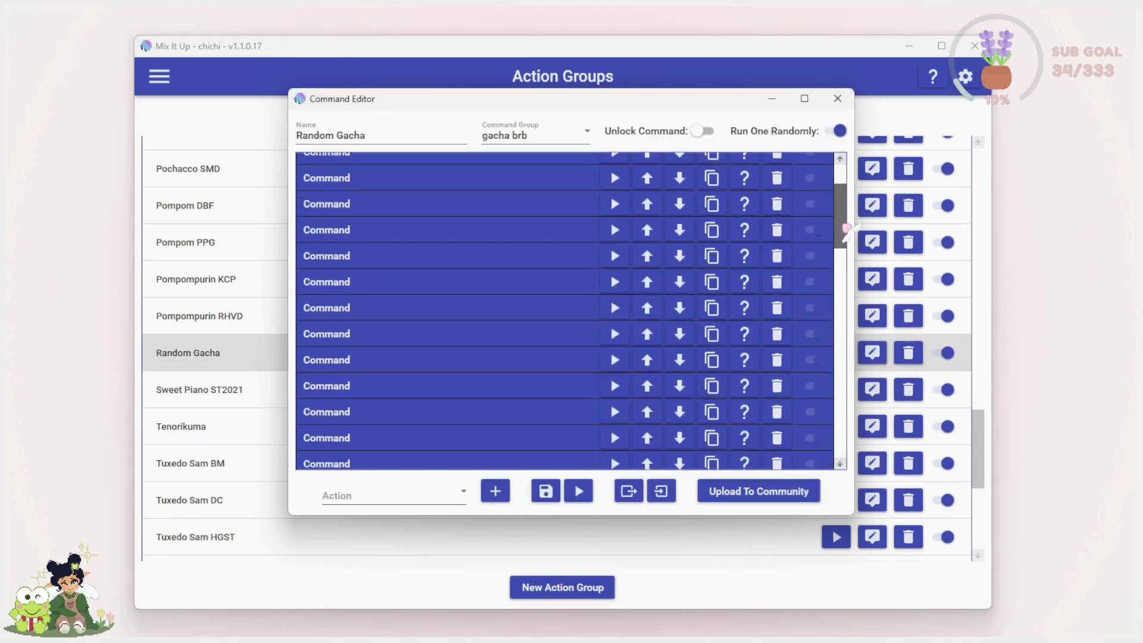
pyautogui.moveTo(846, 229); pyautogui.dragTo(840, 449)
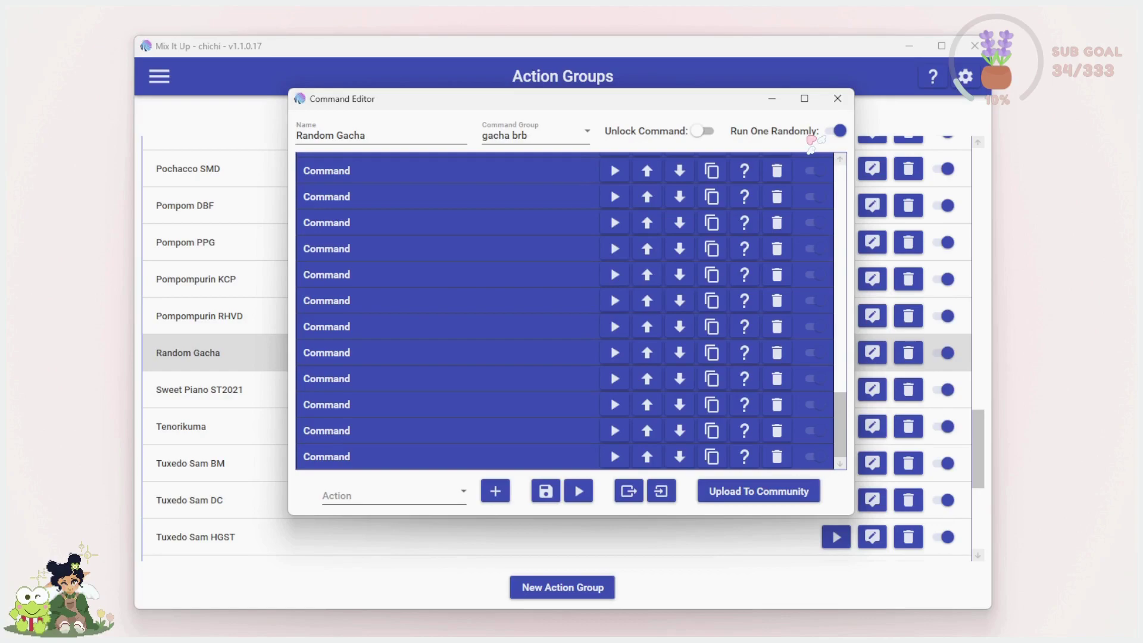
pyautogui.click(838, 98)
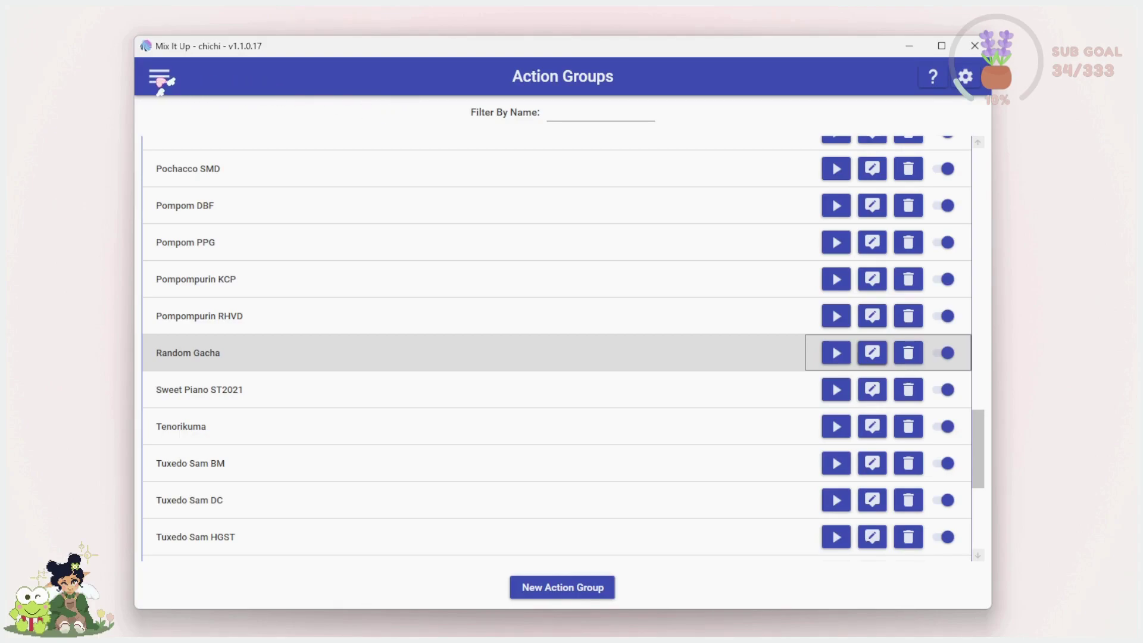
# Go to Commands, expand the gacha brb group, and edit the gacha pull command
pyautogui.click(160, 84)
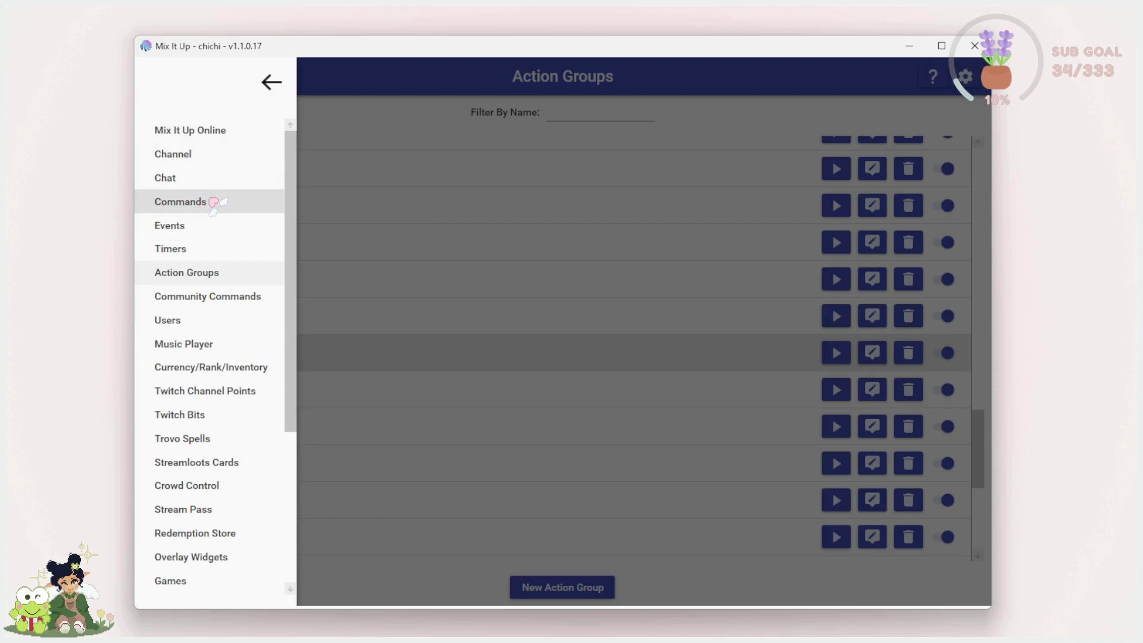
pyautogui.click(211, 201)
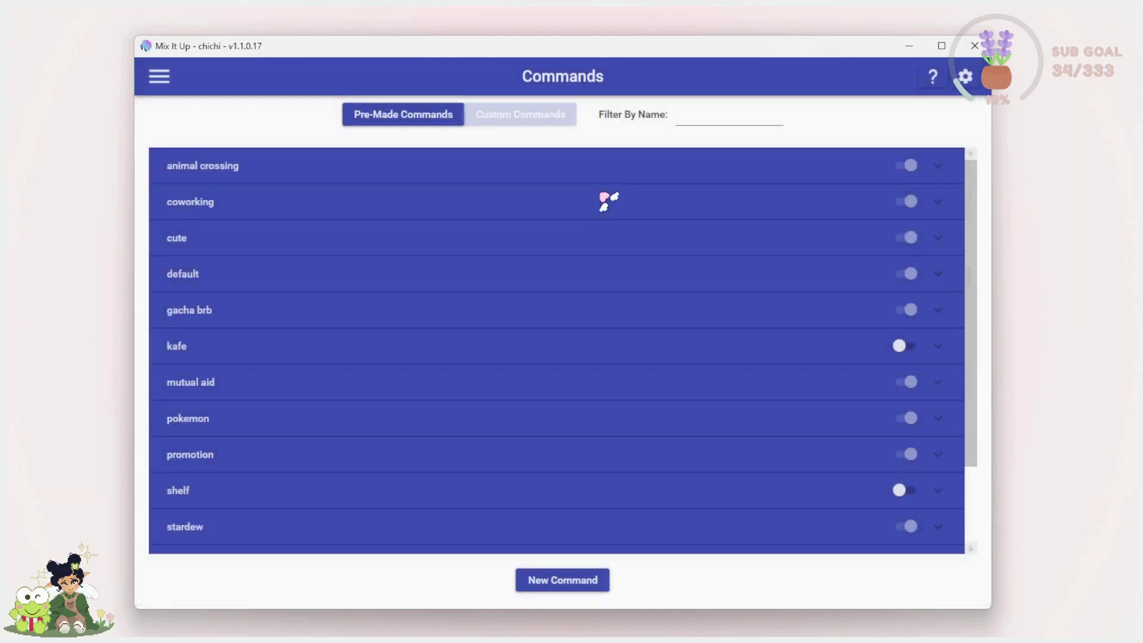
pyautogui.click(939, 314)
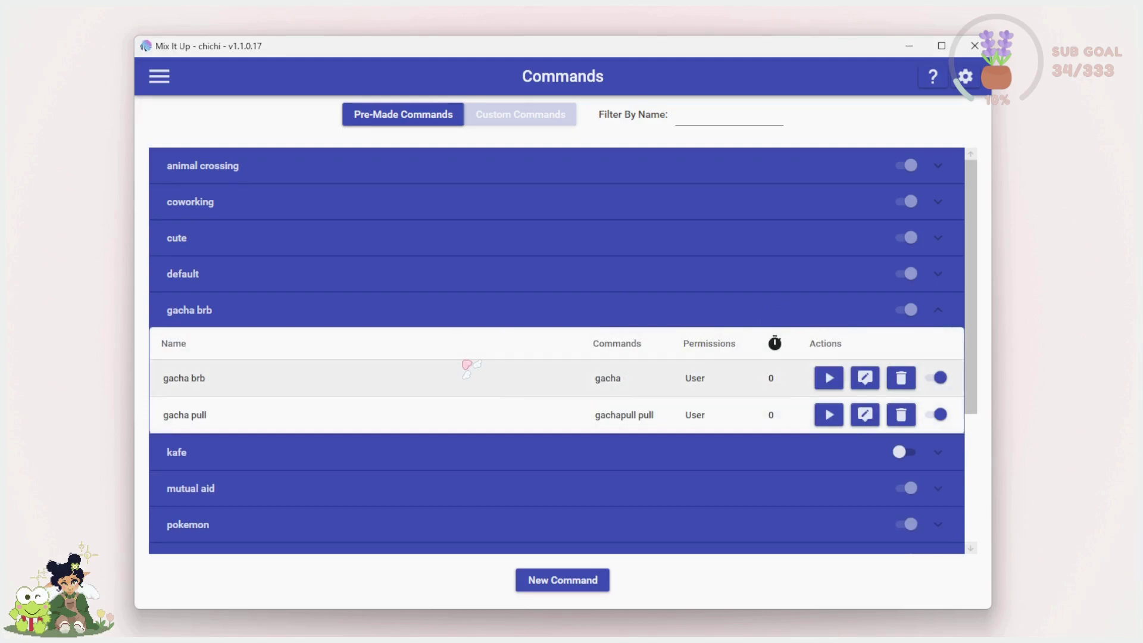
pyautogui.click(864, 415)
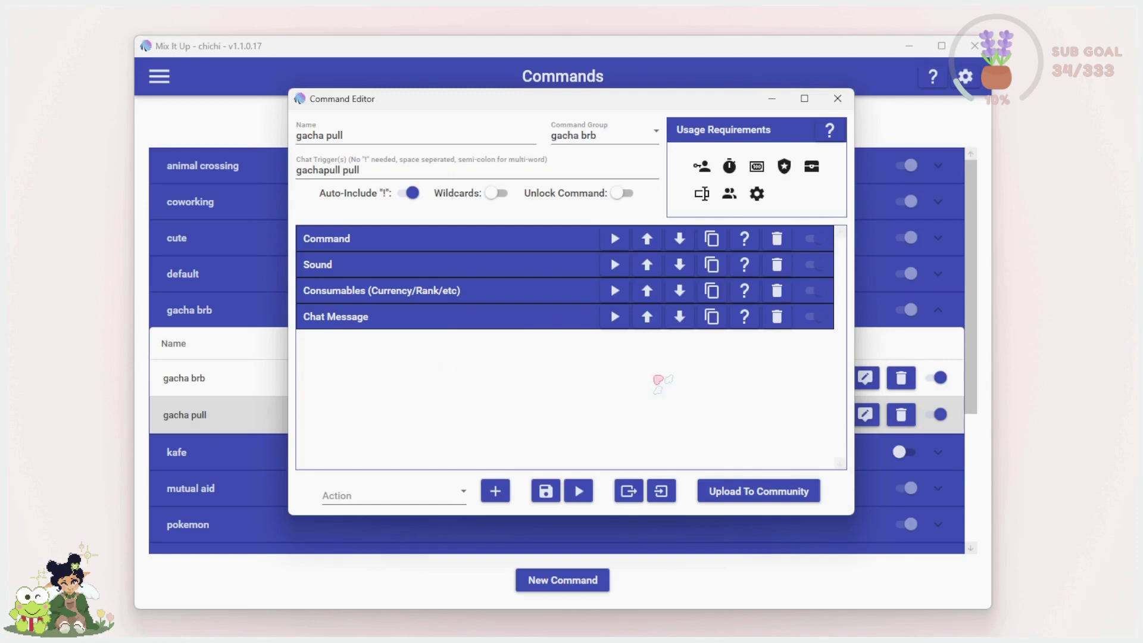
# Review the Command, Sound, Consumables and Chat Message actions of gacha pull
pyautogui.click(516, 238)
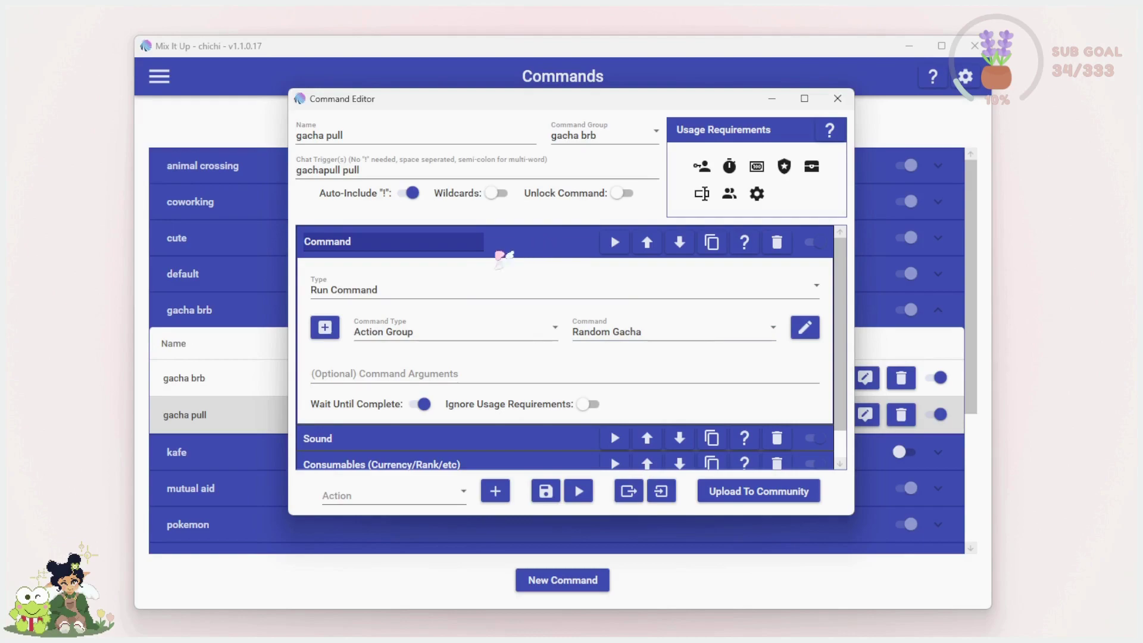
pyautogui.click(553, 249)
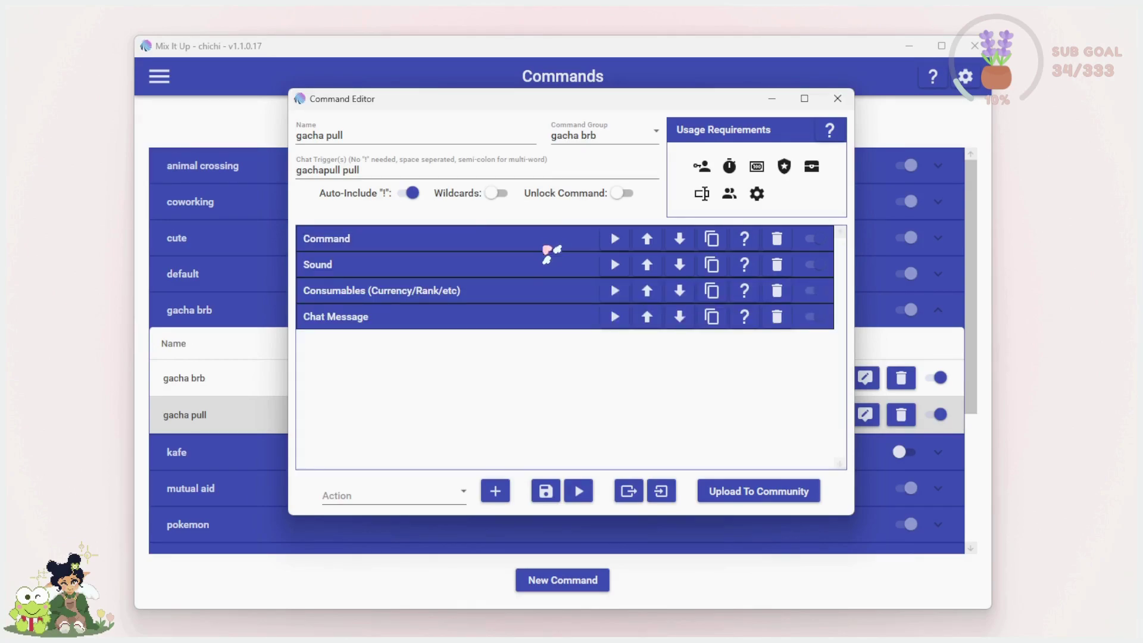
pyautogui.click(523, 273)
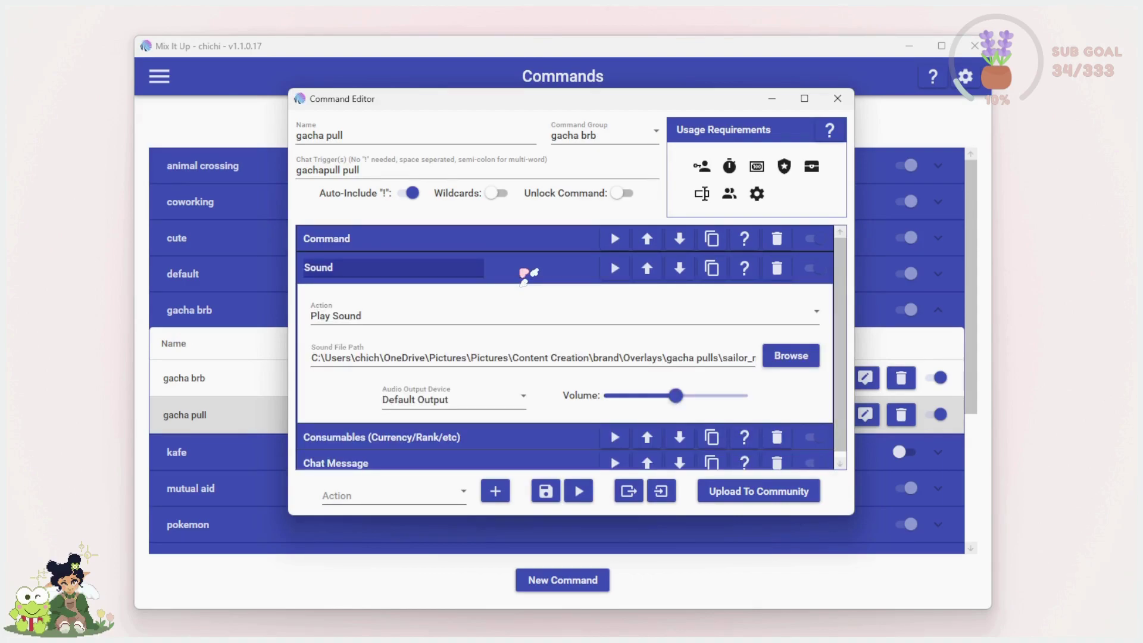
pyautogui.click(523, 273)
pyautogui.click(516, 299)
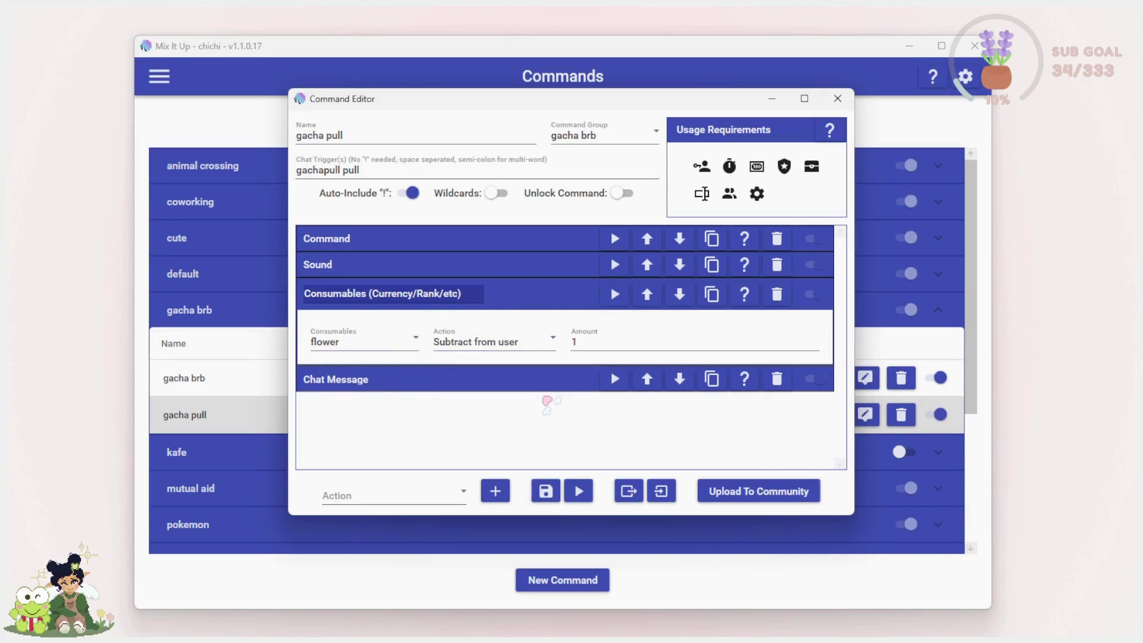
pyautogui.click(544, 297)
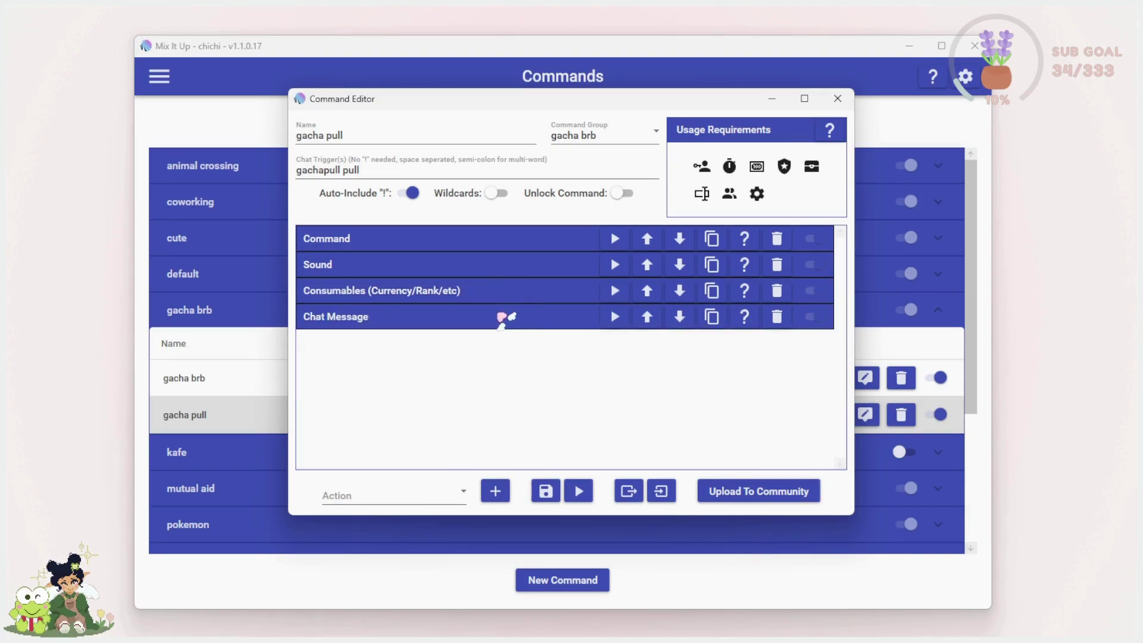
pyautogui.click(500, 316)
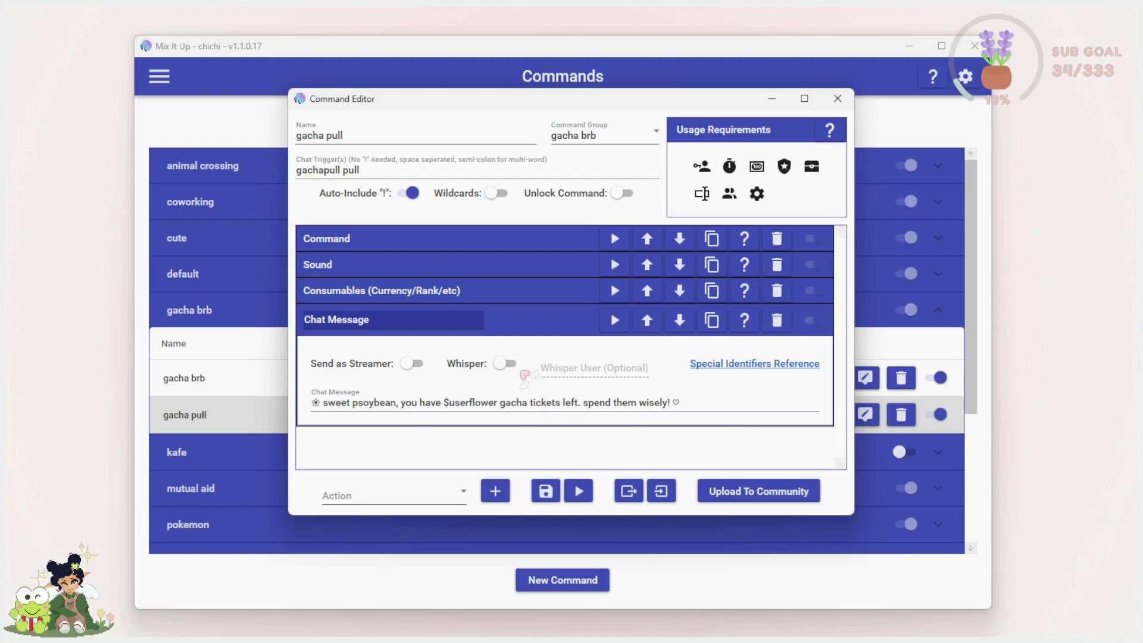
pyautogui.click(548, 329)
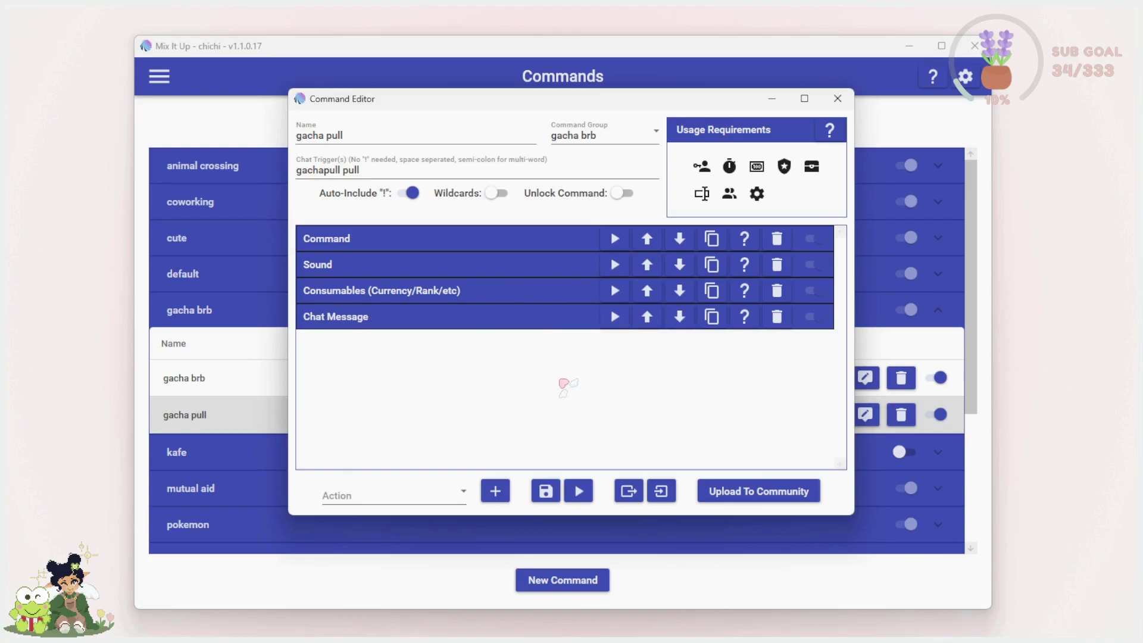
# Check the 1 flower currency requirement and close the Command Editor
pyautogui.click(762, 172)
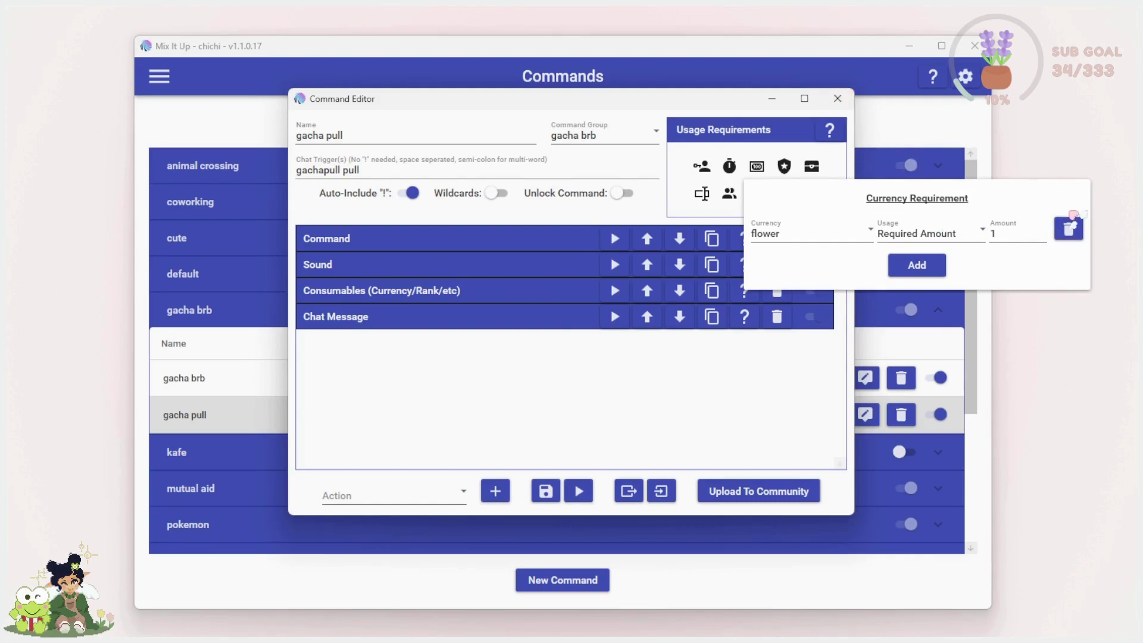
pyautogui.click(887, 134)
pyautogui.click(838, 98)
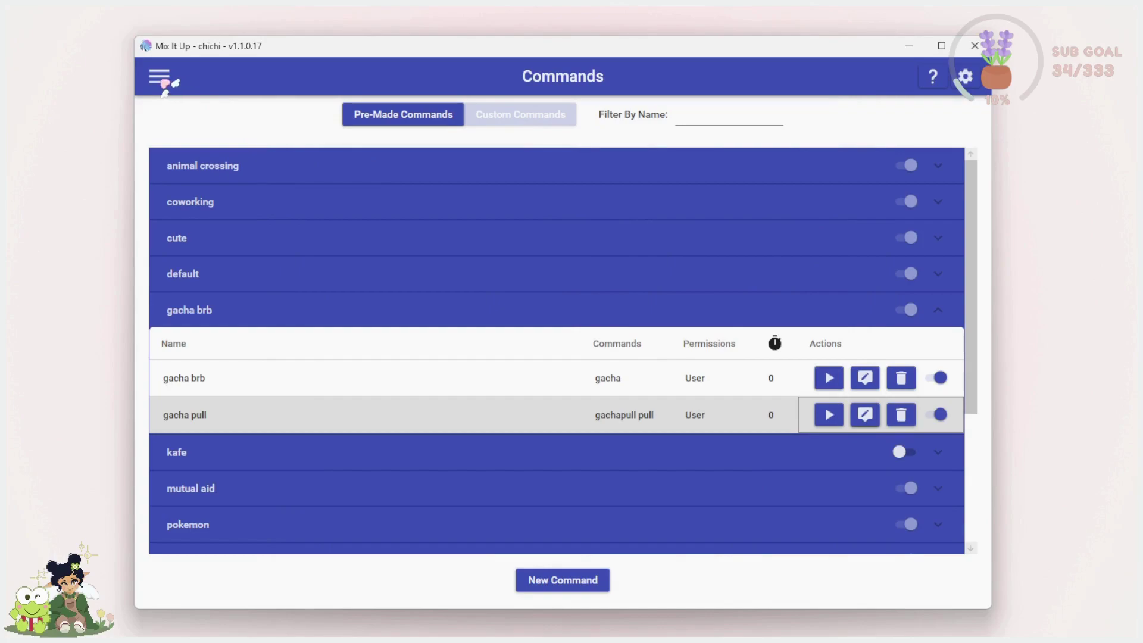
# Create a Twitch channel point reward named 'gacha pull'
pyautogui.click(164, 84)
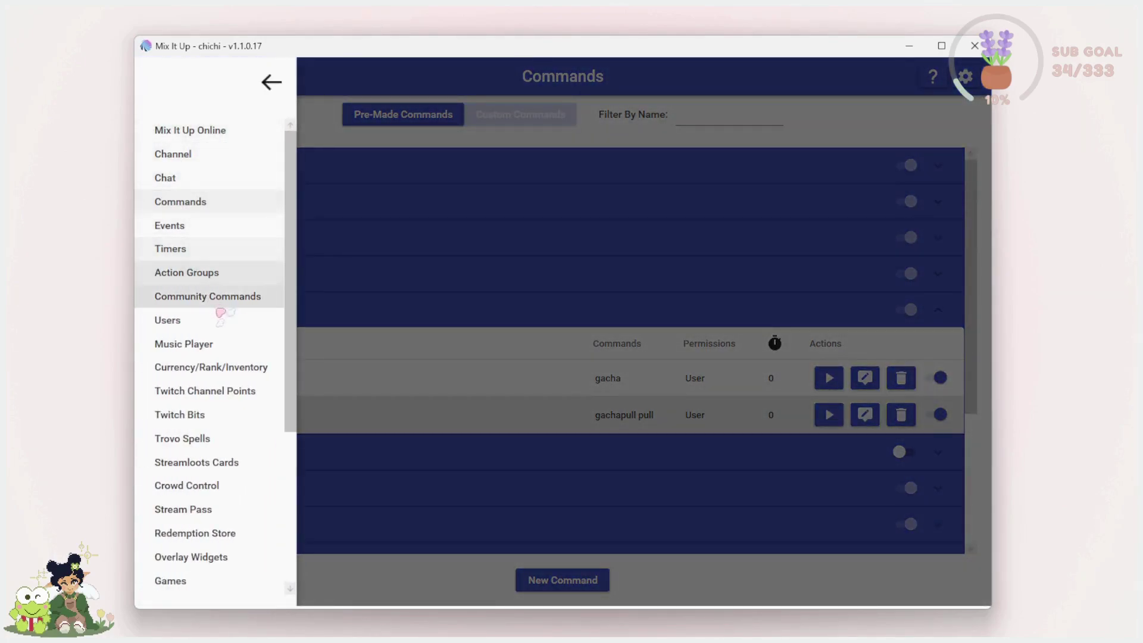
pyautogui.click(227, 394)
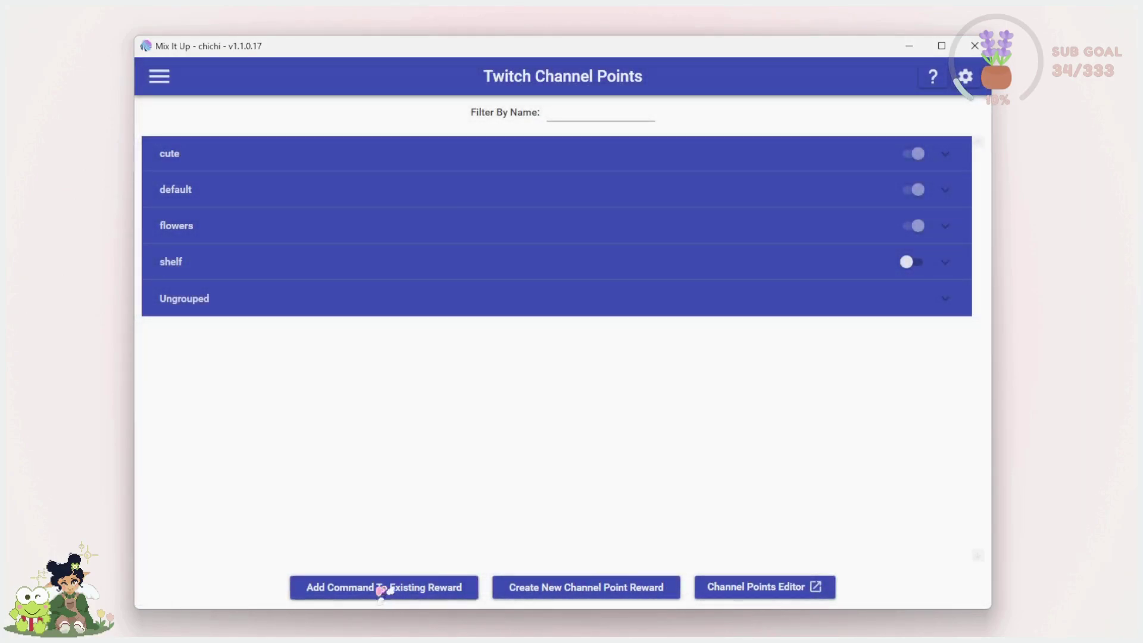
pyautogui.click(551, 592)
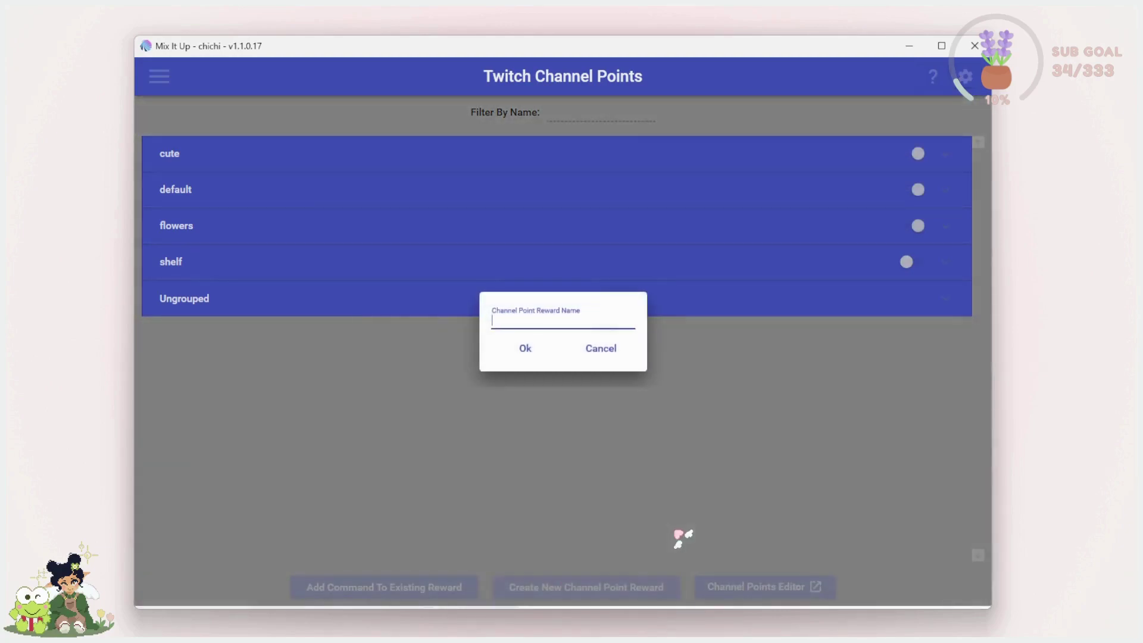
pyautogui.write('gacha pull')
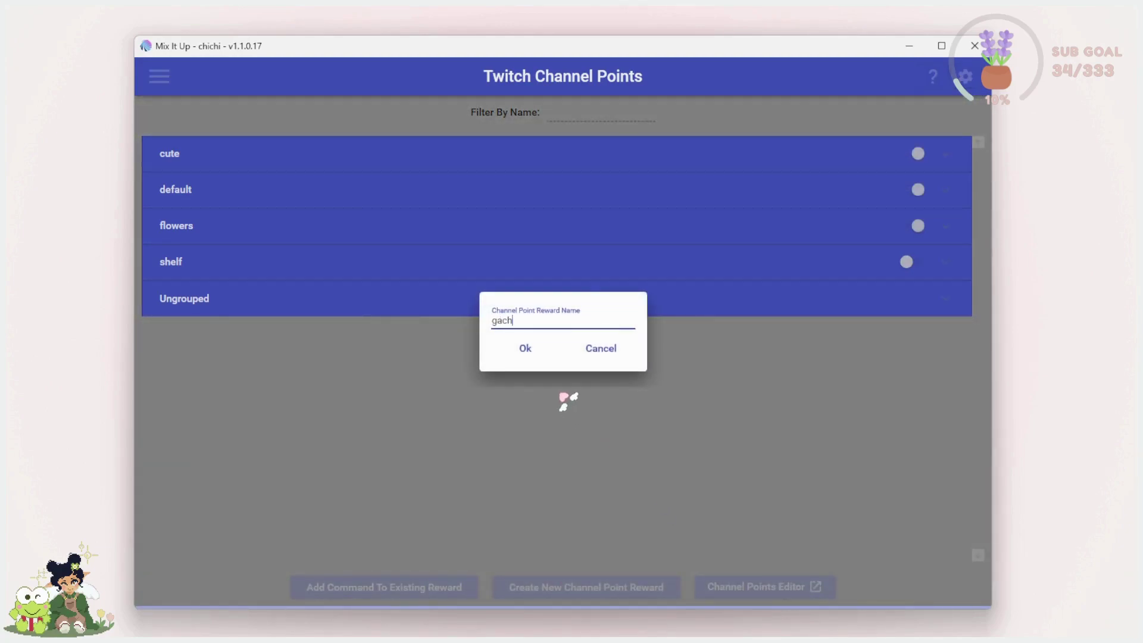
pyautogui.click(523, 348)
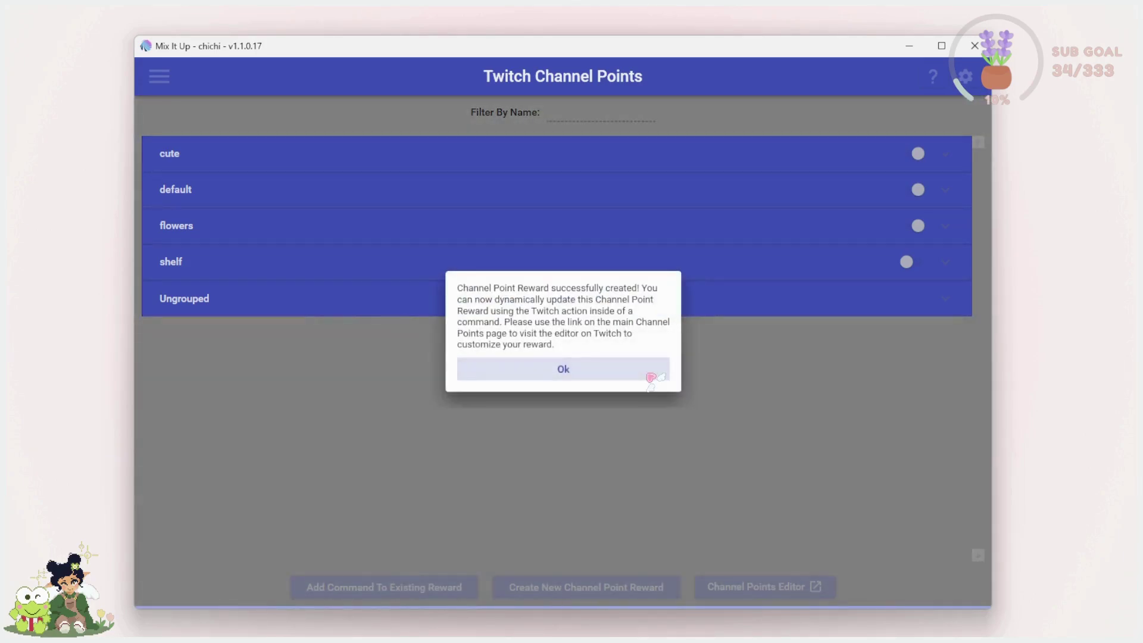
pyautogui.click(650, 378)
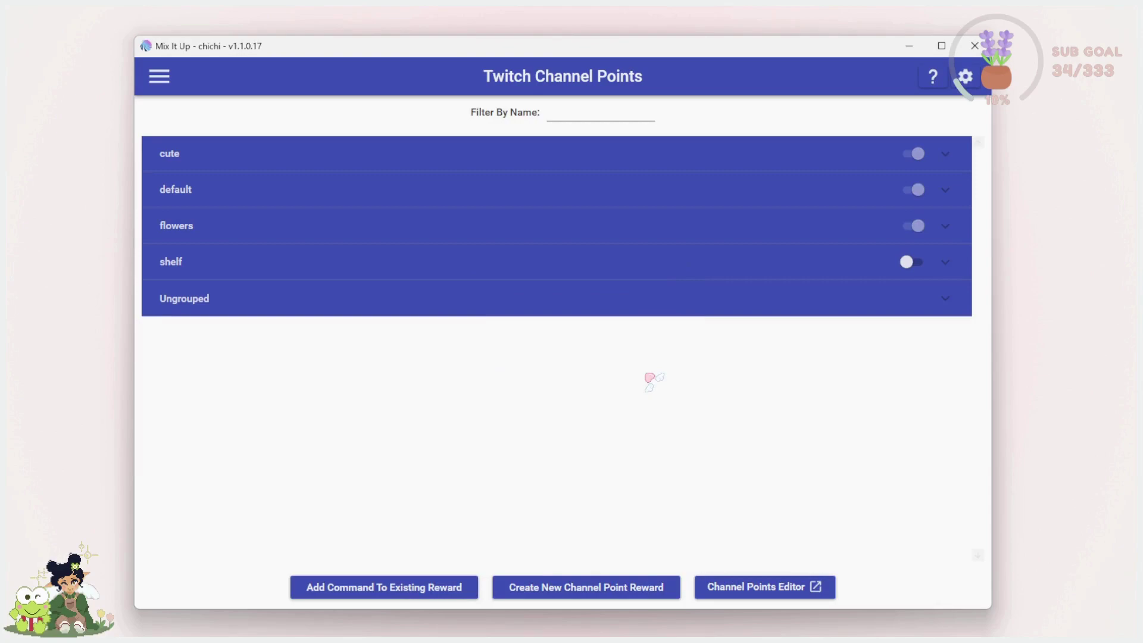
# Expand the Ungrouped rewards and open the gacha pull reward's command editor
pyautogui.click(951, 307)
pyautogui.scroll(-2, 619, 417)
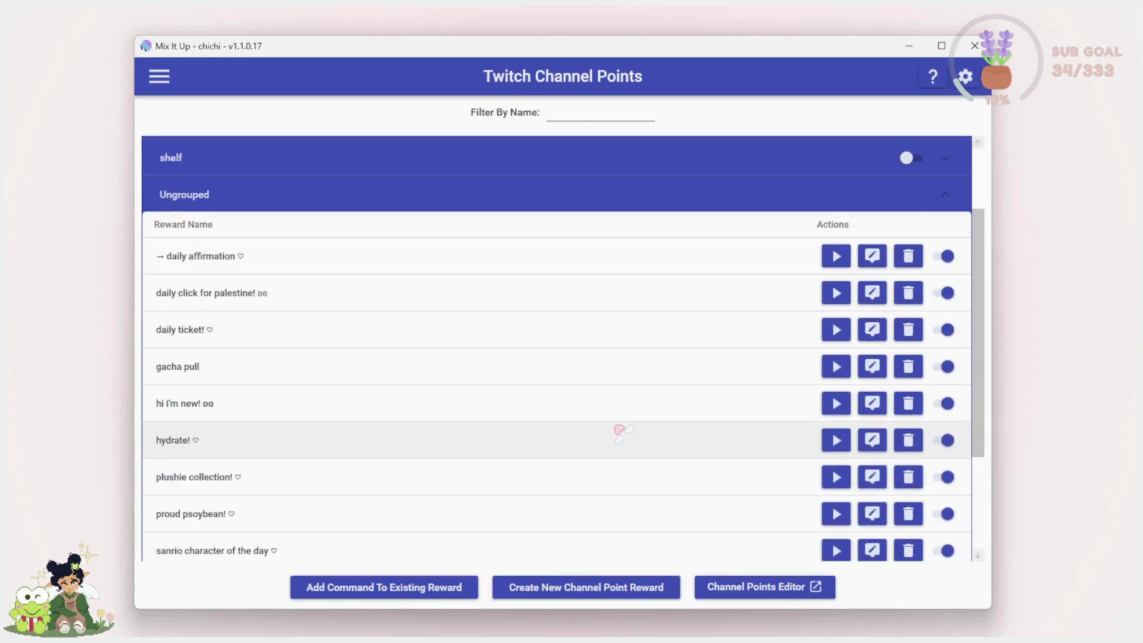
pyautogui.click(872, 366)
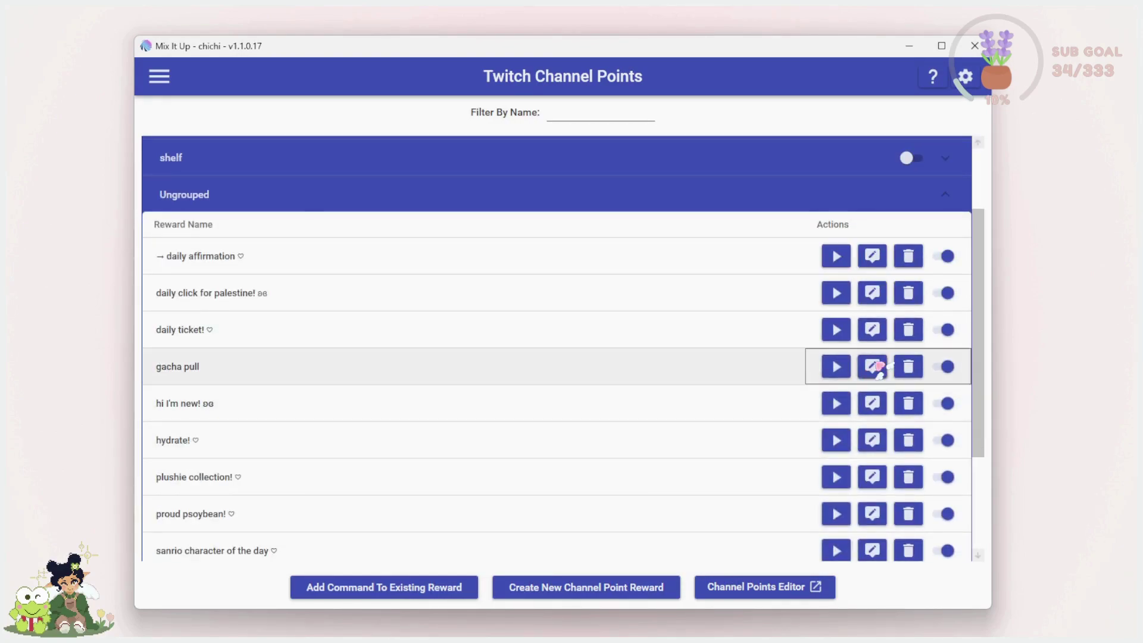
# Add a Run Command action to the gacha pull reward
pyautogui.click(438, 497)
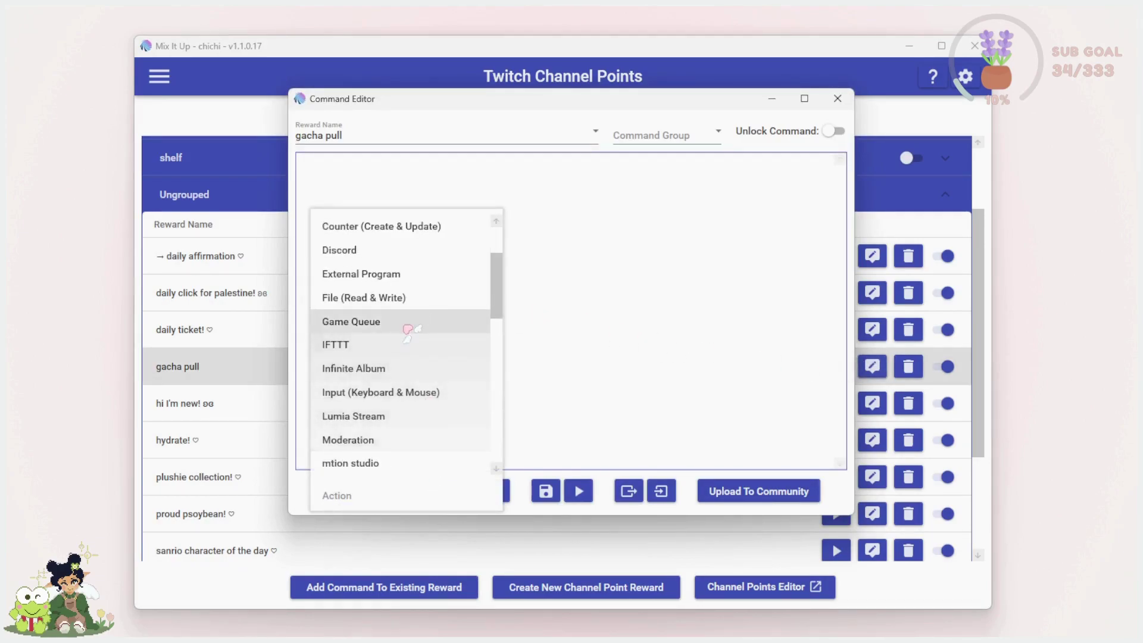
pyautogui.scroll(3, 408, 324)
pyautogui.click(409, 250)
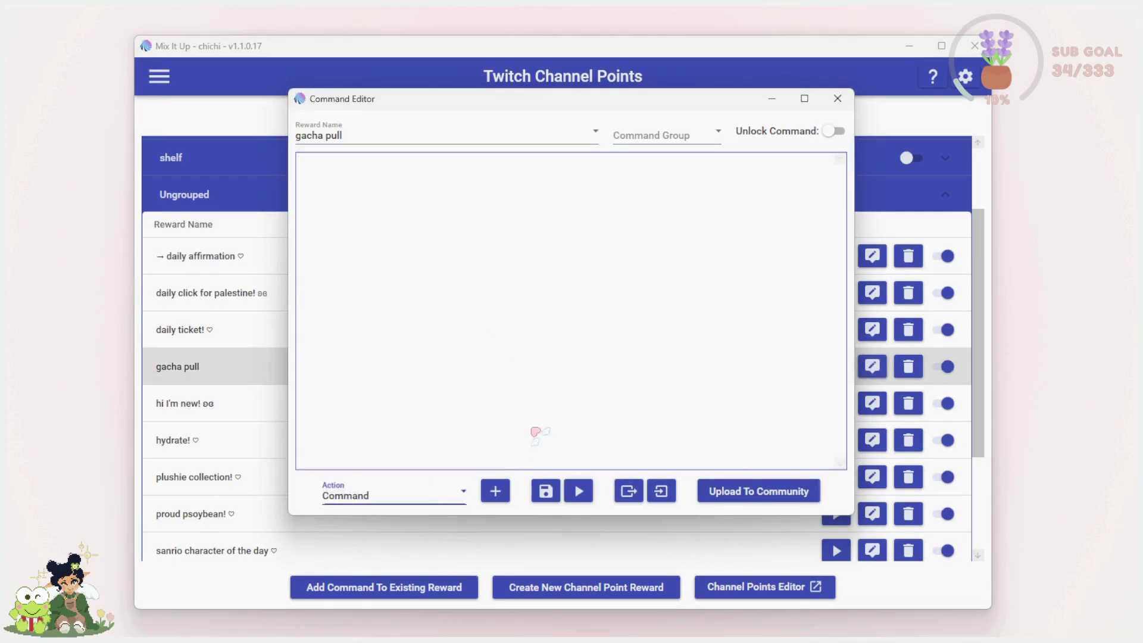
pyautogui.click(496, 494)
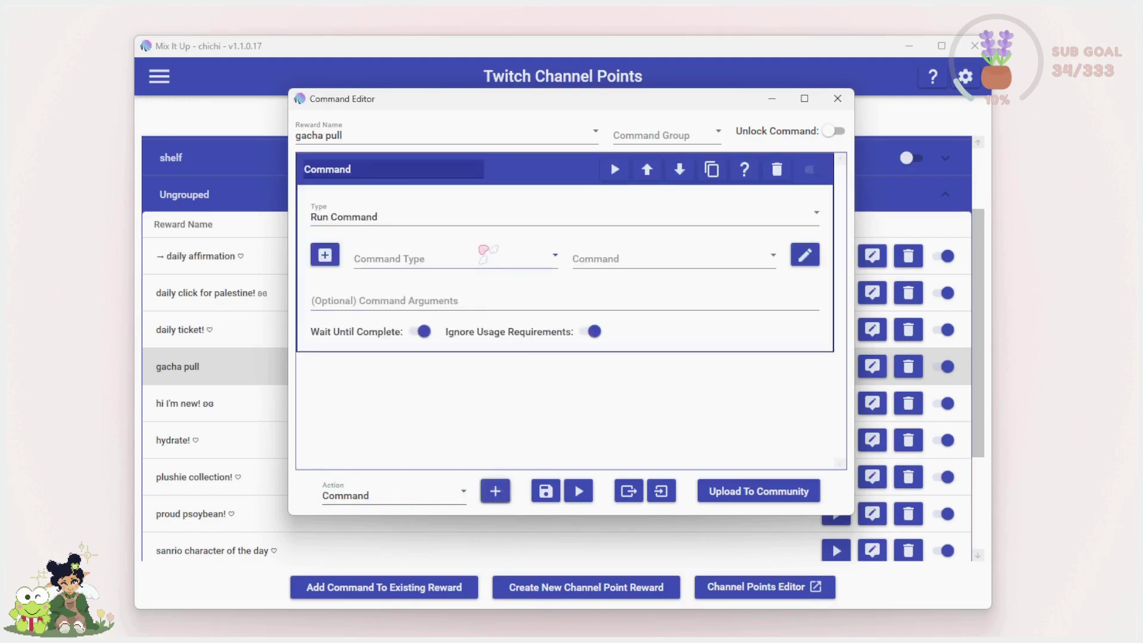
# Run the Random Gacha action group, disable Ignore Usage Requirements, and close the editor
pyautogui.click(476, 256)
pyautogui.click(470, 284)
pyautogui.click(640, 261)
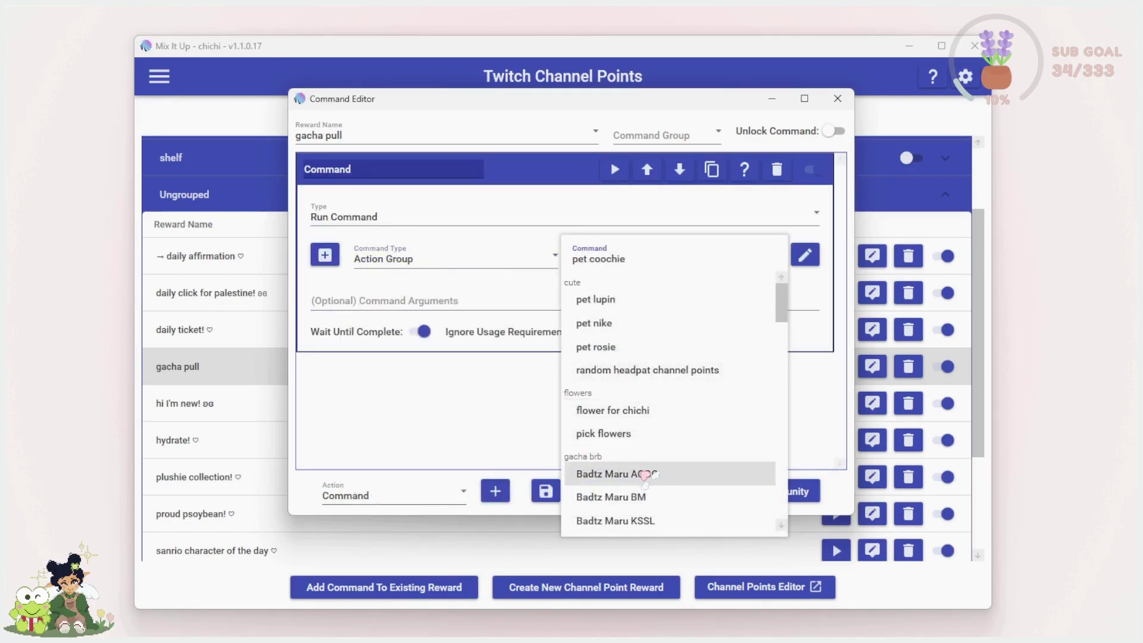
pyautogui.scroll(-1, 646, 476)
pyautogui.scroll(-8, 646, 476)
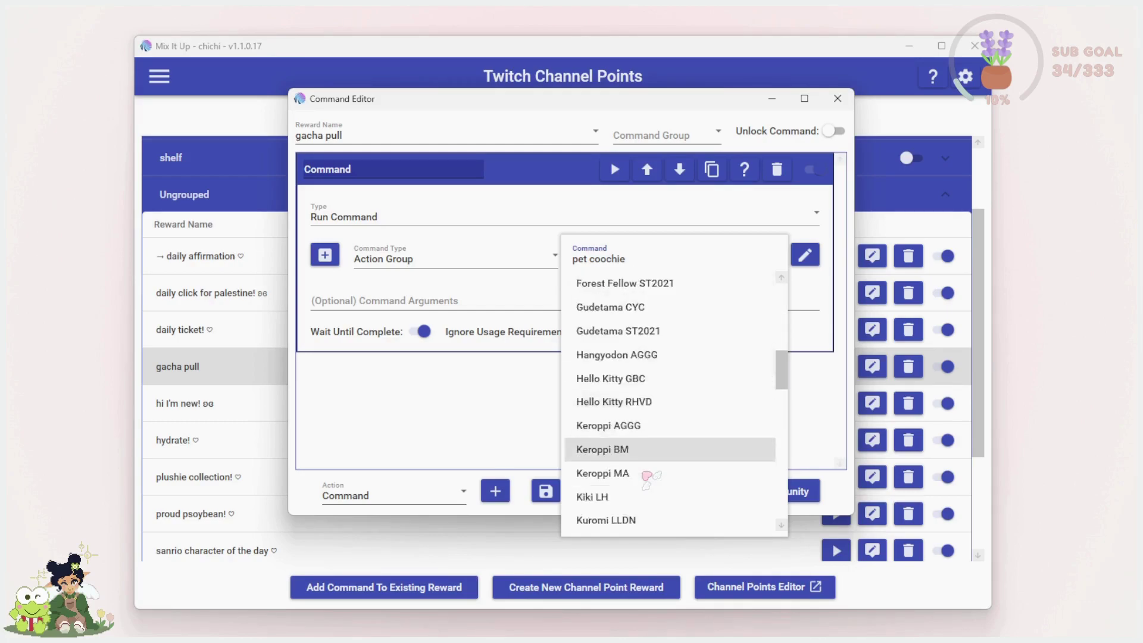
pyautogui.scroll(-6, 647, 476)
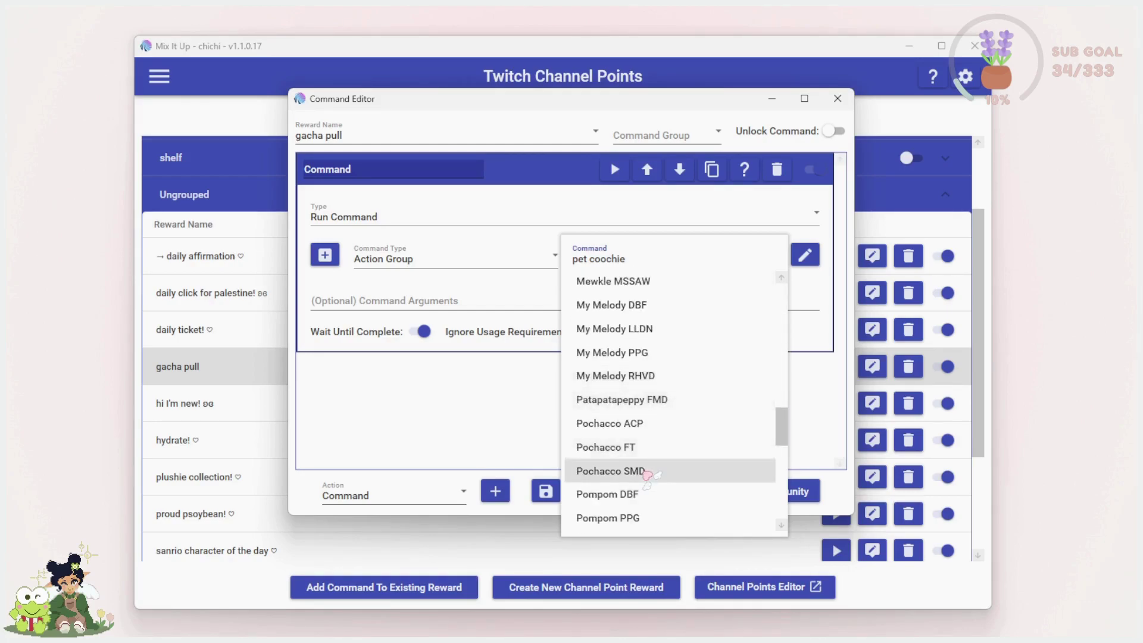
pyautogui.click(637, 416)
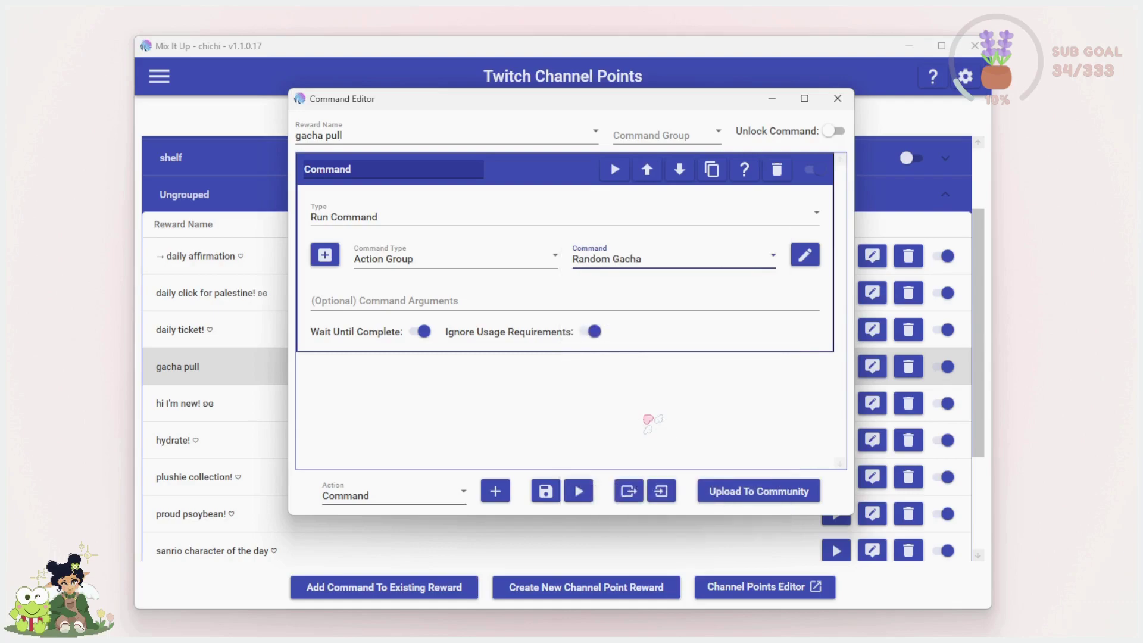
pyautogui.click(595, 332)
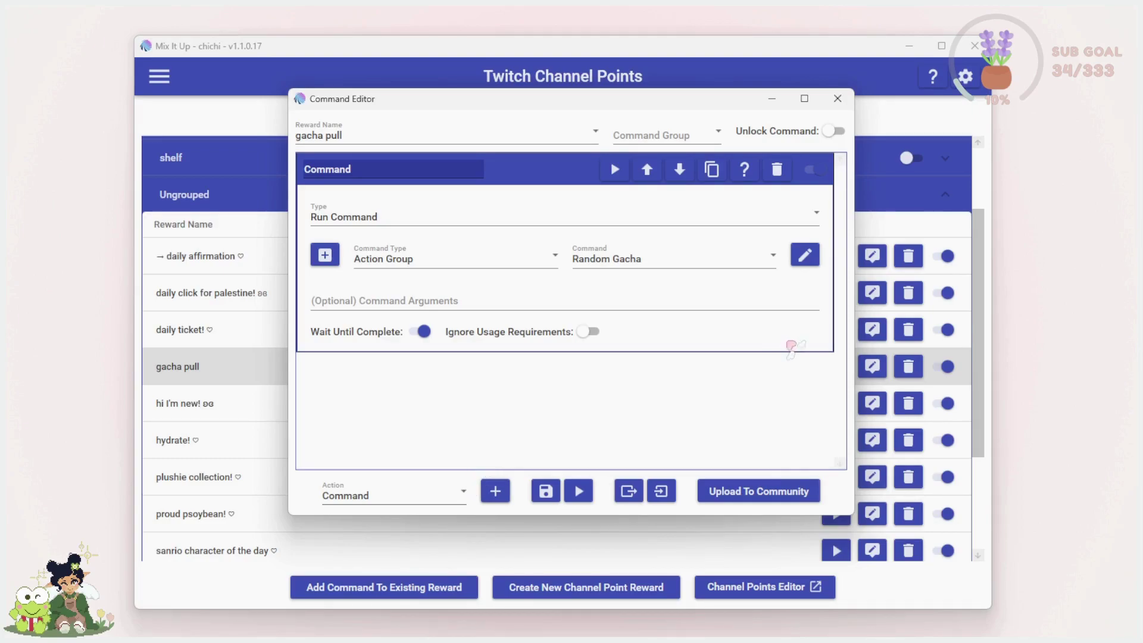
pyautogui.click(845, 102)
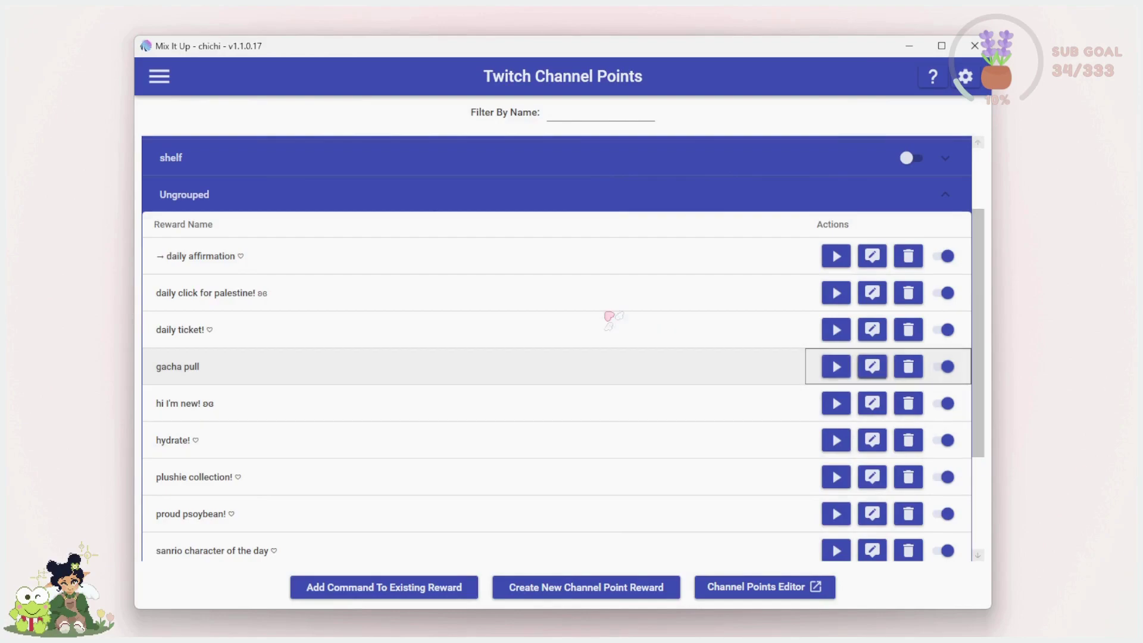
# Go to the Chat page and send '!pull' to test the gacha pull
pyautogui.click(159, 76)
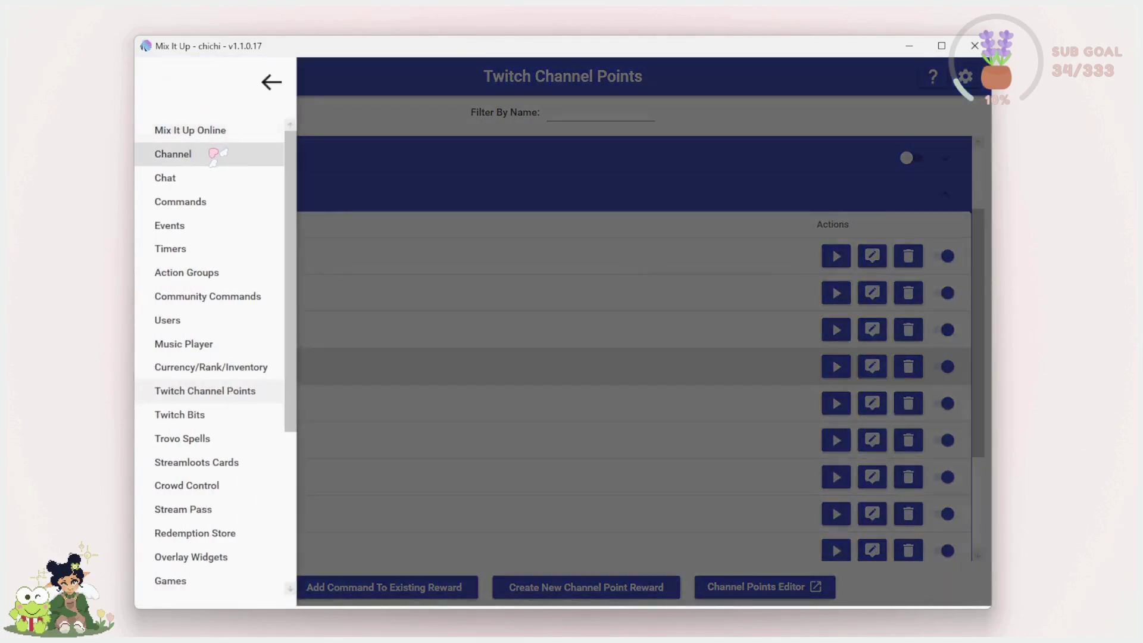
pyautogui.click(205, 178)
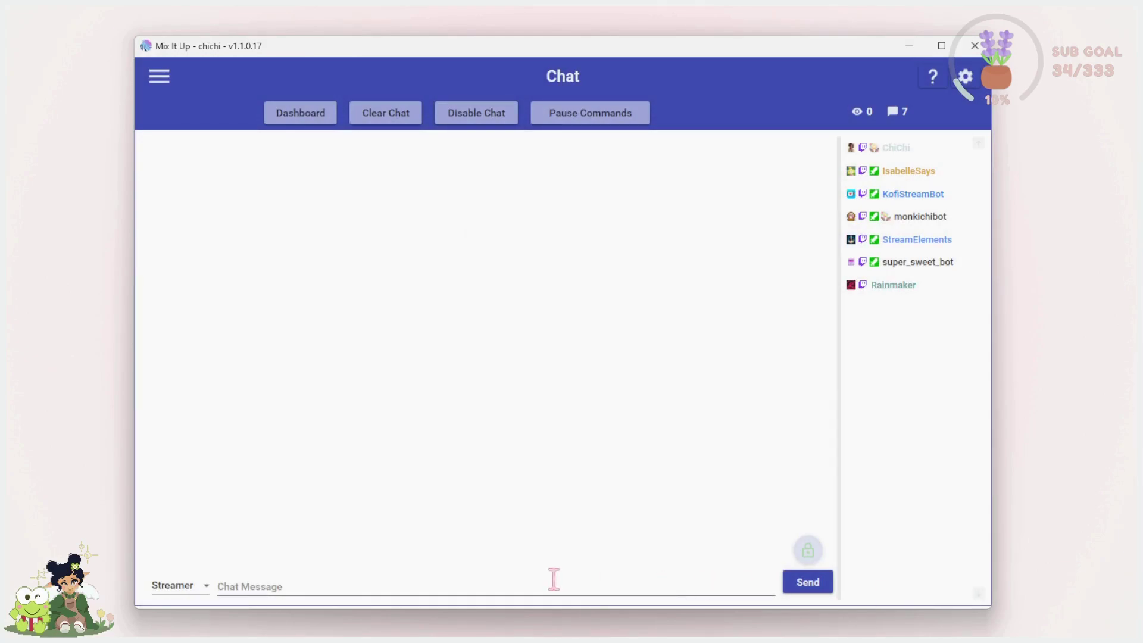
pyautogui.click(532, 576)
pyautogui.write('!pull')
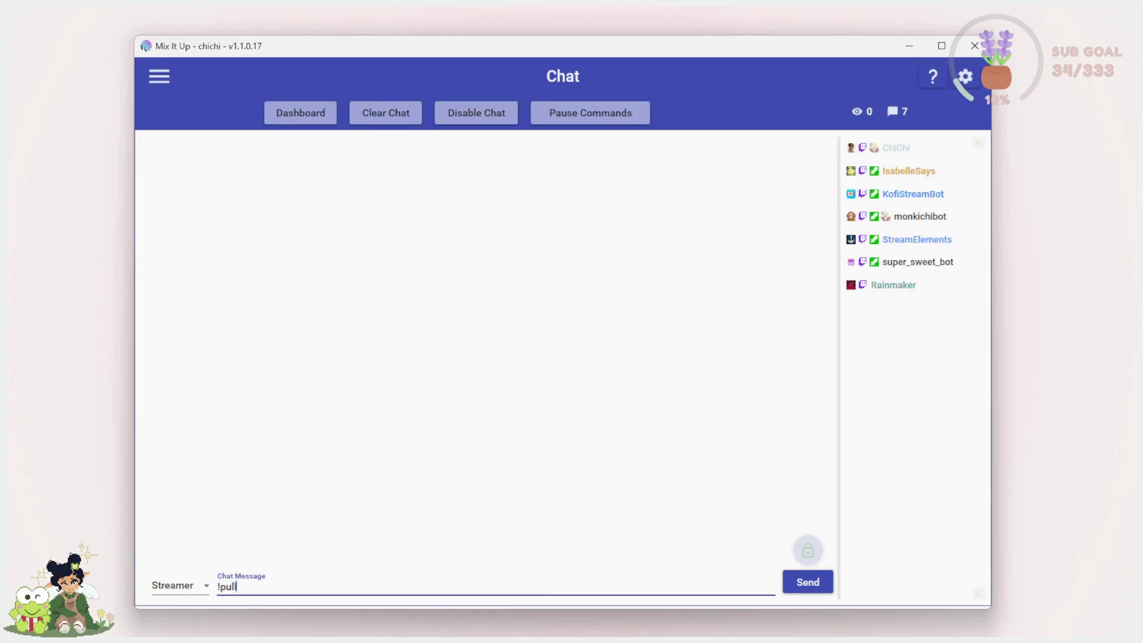
pyautogui.press('Return')
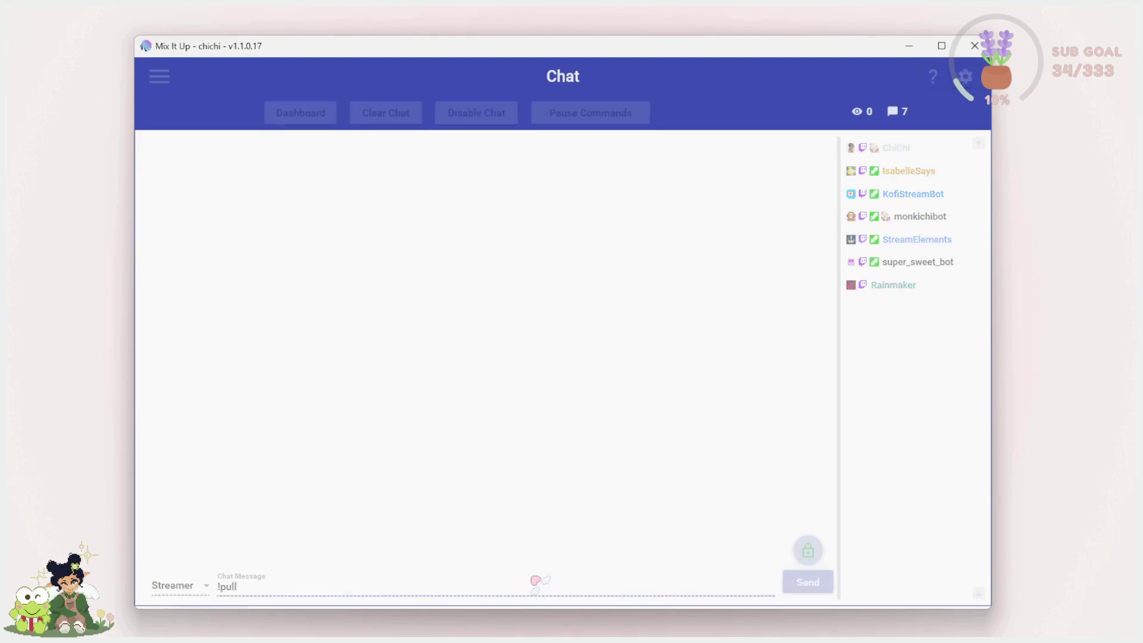